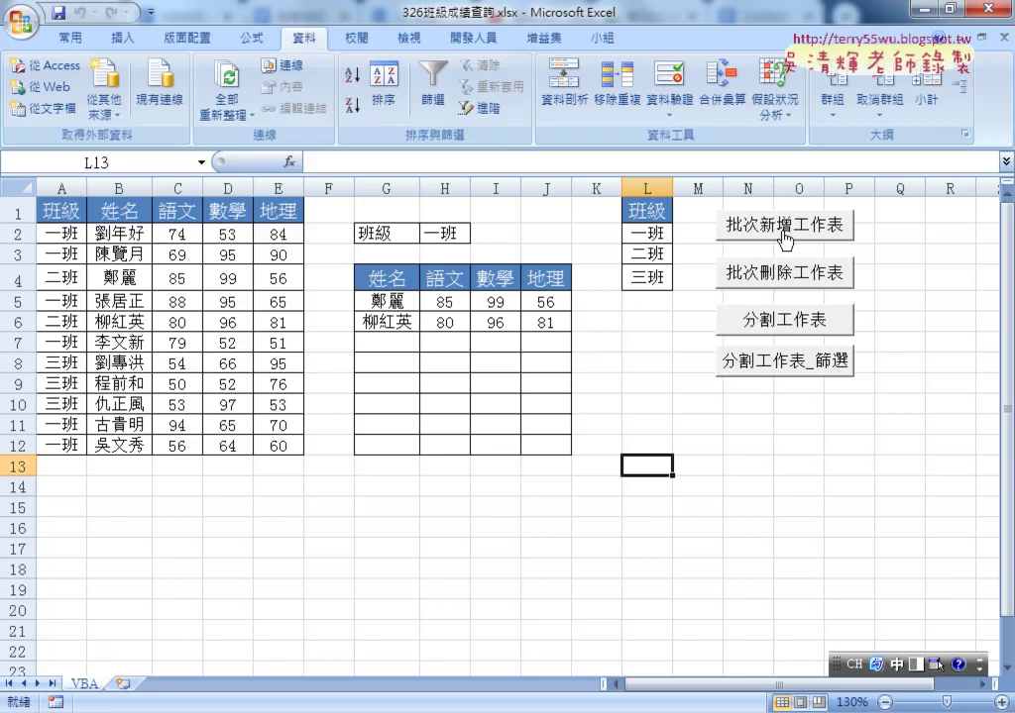
Open the 批次新增工作表 button's assigned macro in the VBA editor via 指定巨集 and 編輯
right_click(785, 238)
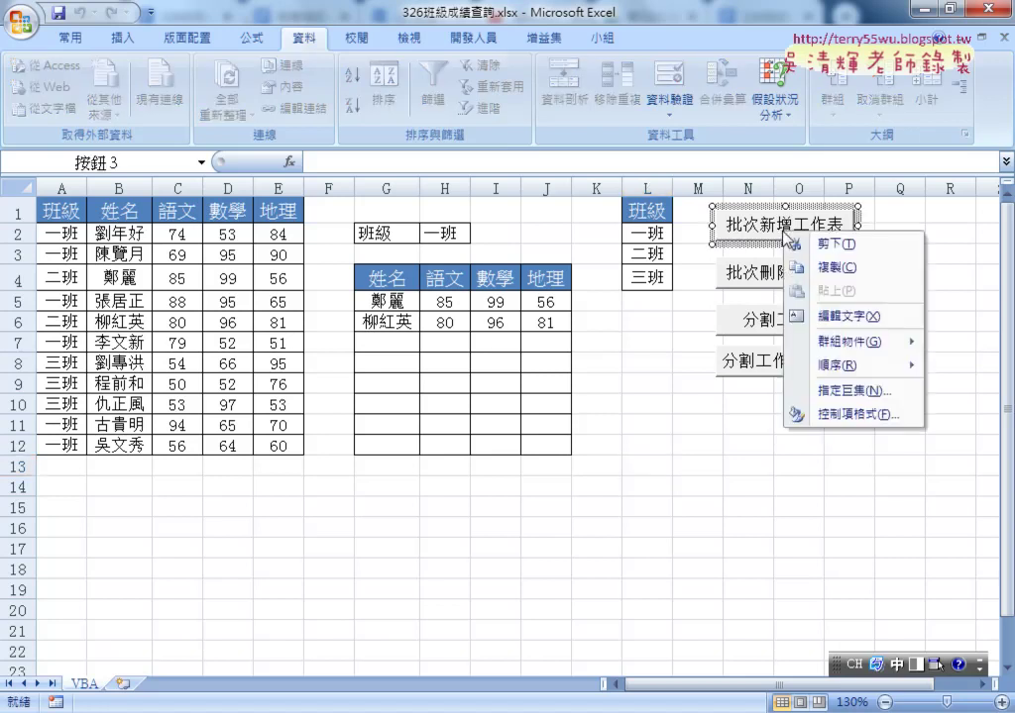
click(842, 390)
click(966, 270)
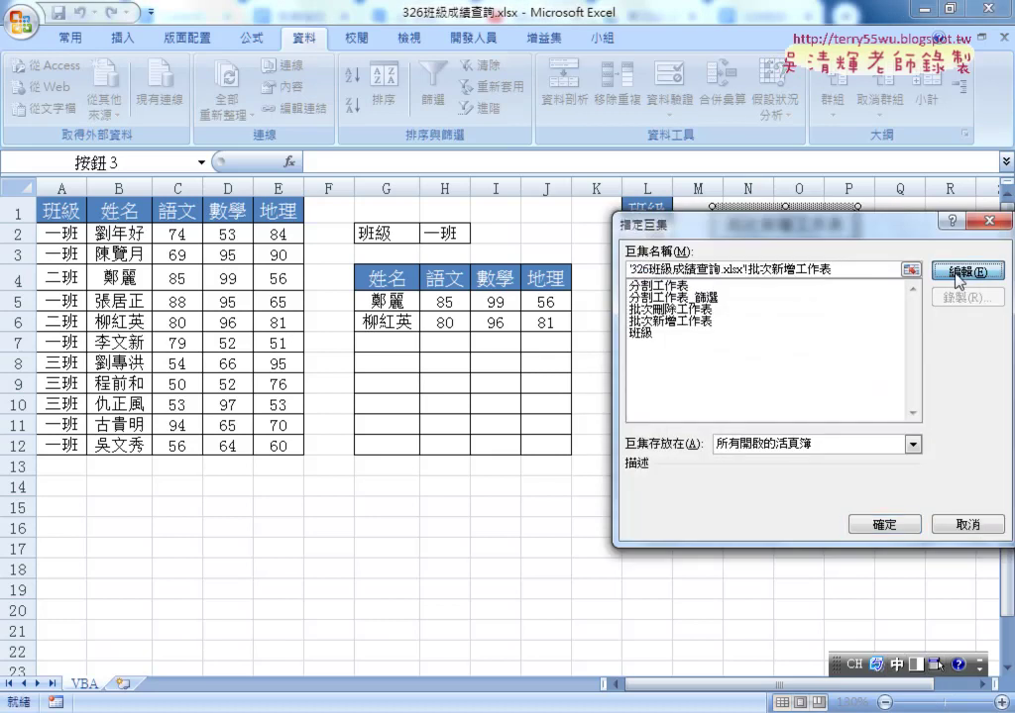
Highlight Sheets, .Add, after, := and Sheets(Sheets.Count) in the Sheets.Add line one by one
drag(386, 280, 439, 282)
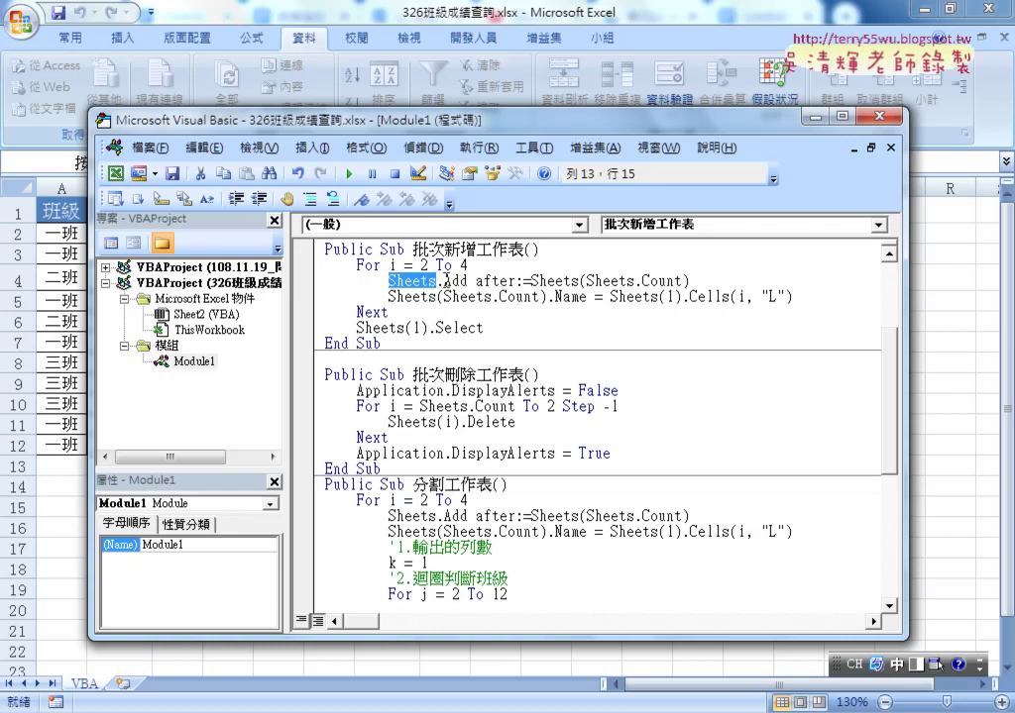
drag(439, 281, 469, 283)
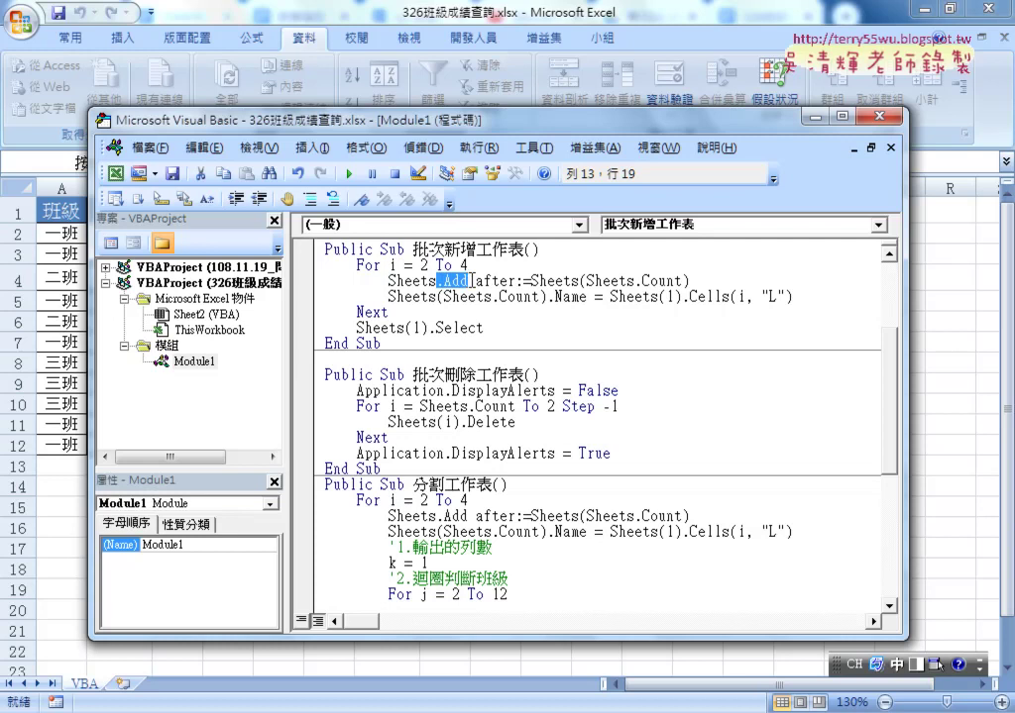
drag(475, 281, 516, 282)
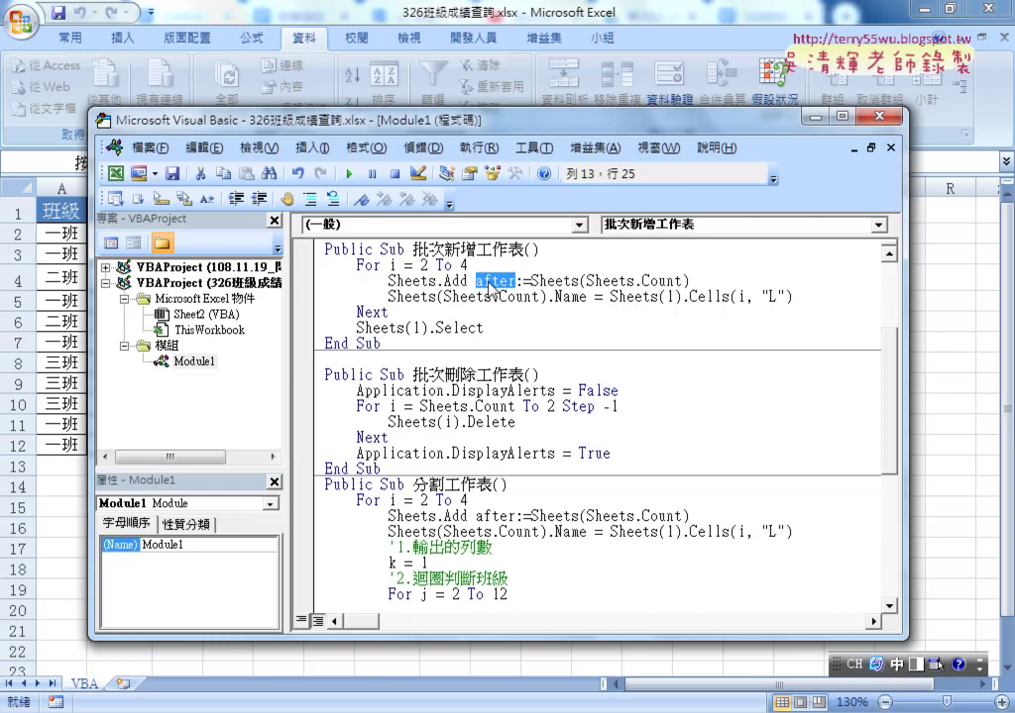
double_click(522, 281)
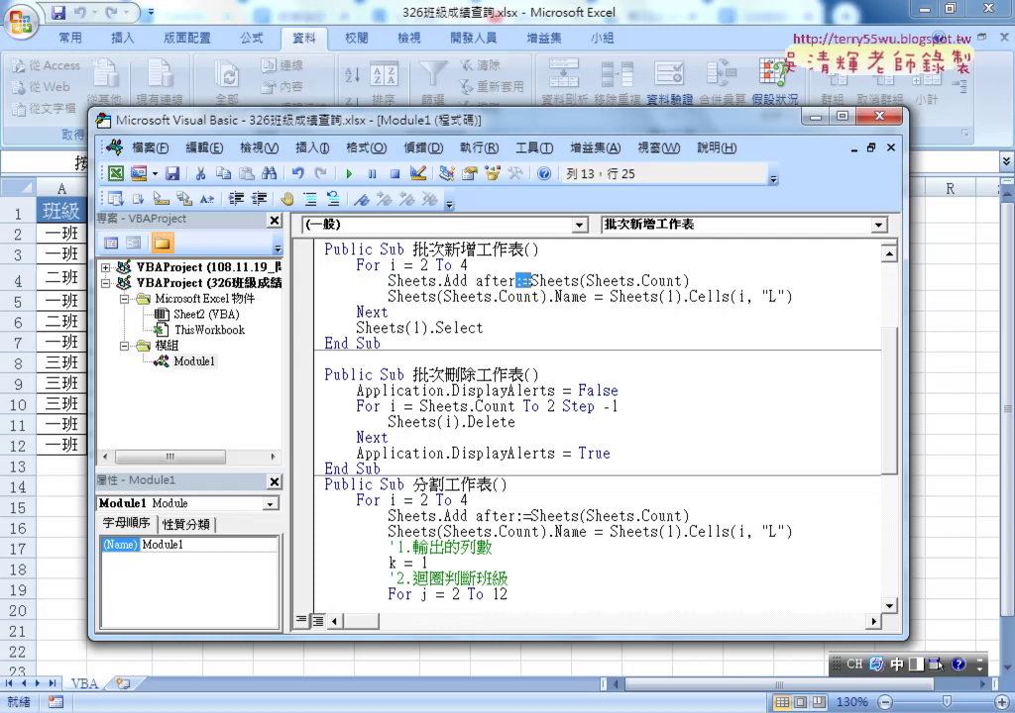
drag(532, 281, 685, 281)
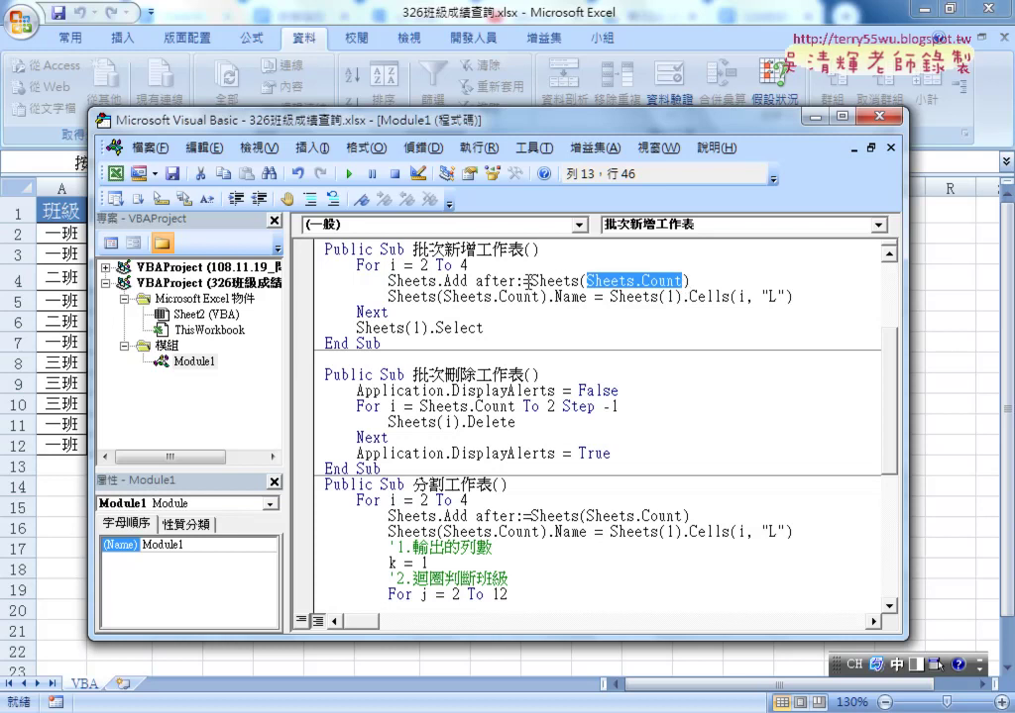
drag(477, 281, 690, 282)
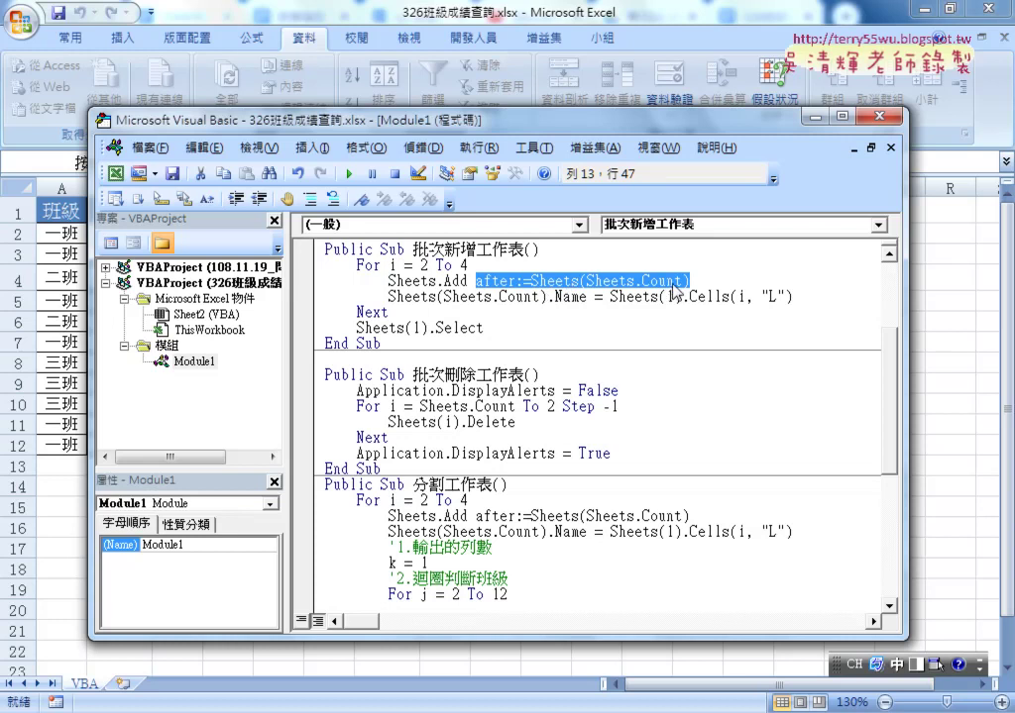
Highlight Sheets(Sheets.Count).Name, then narrow the editor and move it down to reveal the worksheet
click(676, 282)
mouse_move(683, 282)
mouse_down()
mouse_move(443, 296)
mouse_move(585, 296)
mouse_up()
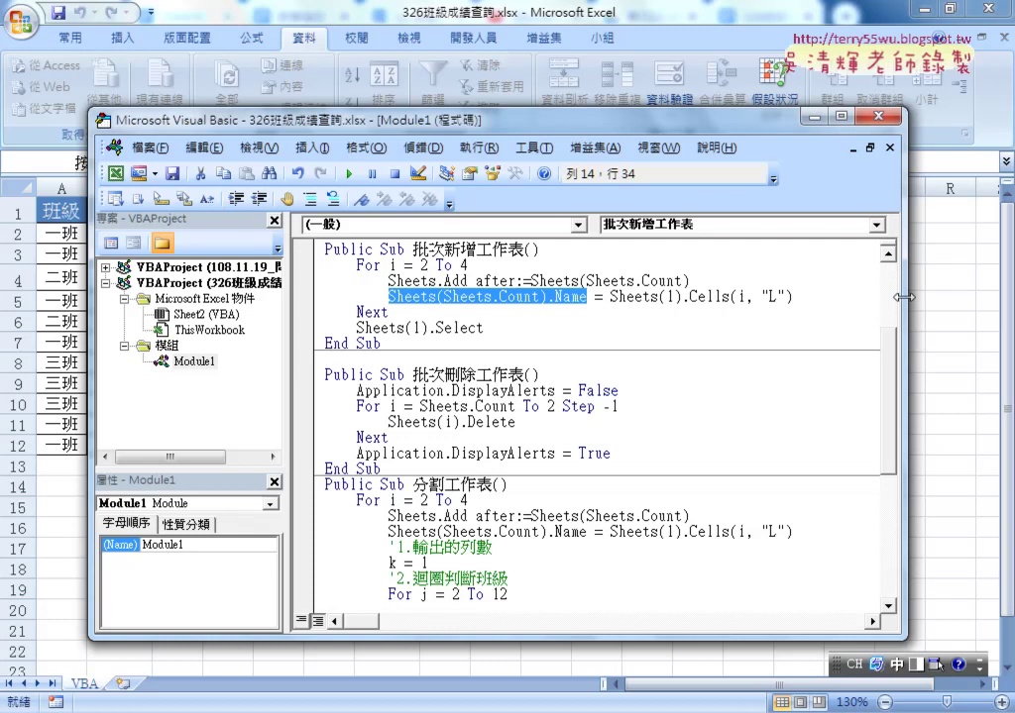
drag(906, 287, 825, 287)
drag(588, 127, 619, 283)
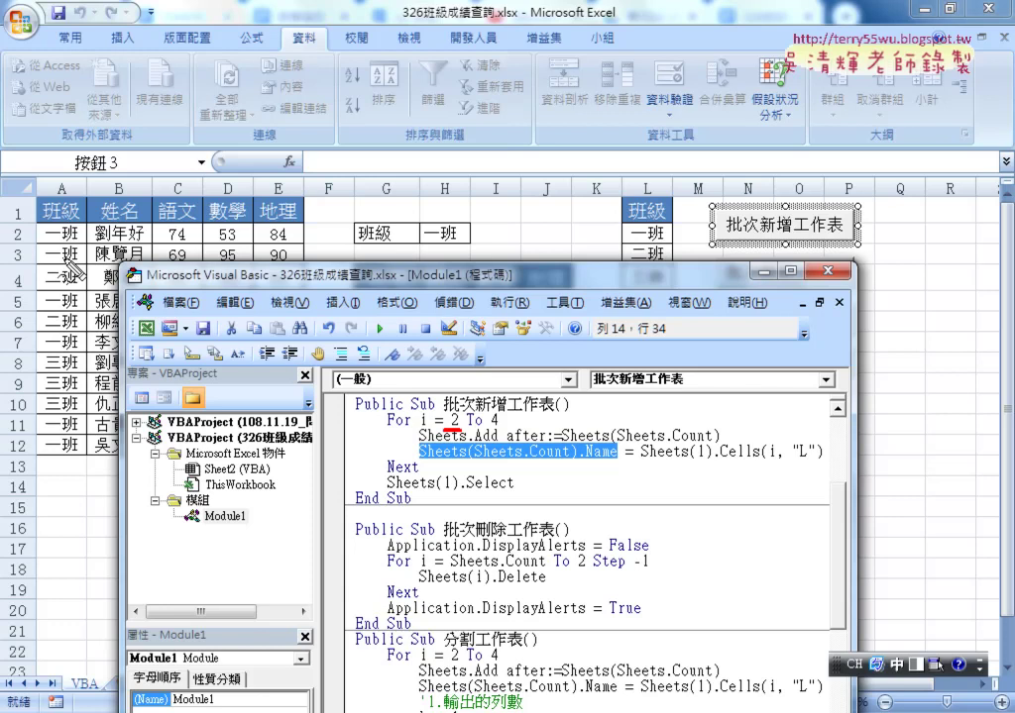
Annotate row 2, cell L2 (一班), the loop range 2 To 4 and Cells(i, "L") with the screen pen
drag(36, 222, 30, 220)
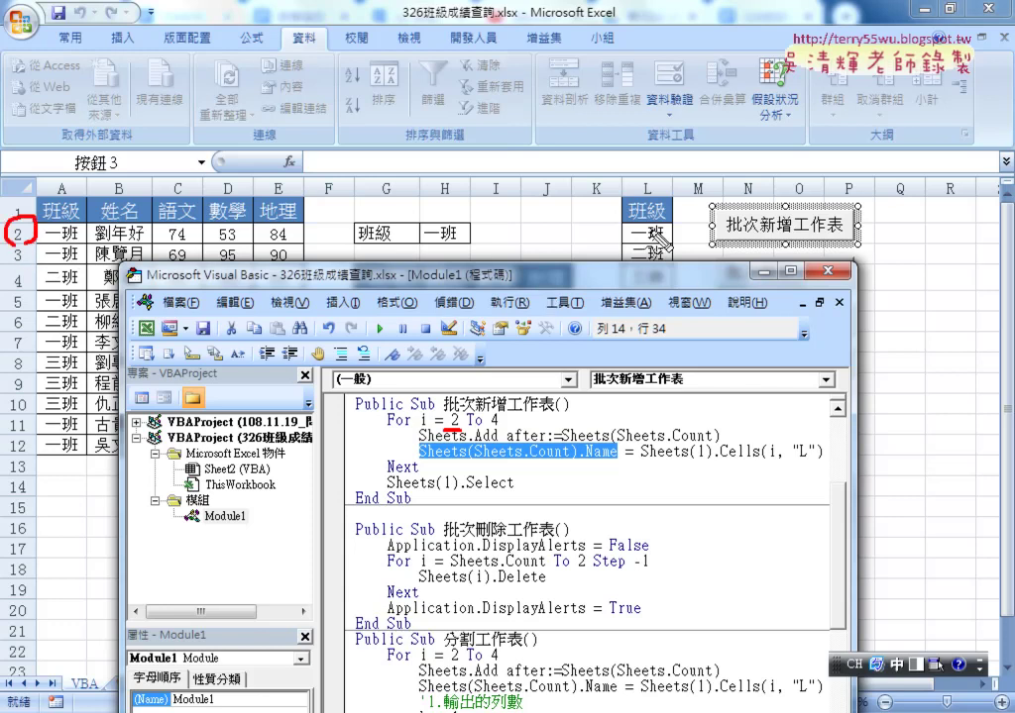
drag(644, 234, 662, 226)
mouse_move(642, 290)
mouse_down()
mouse_move(664, 278)
mouse_move(656, 301)
mouse_up()
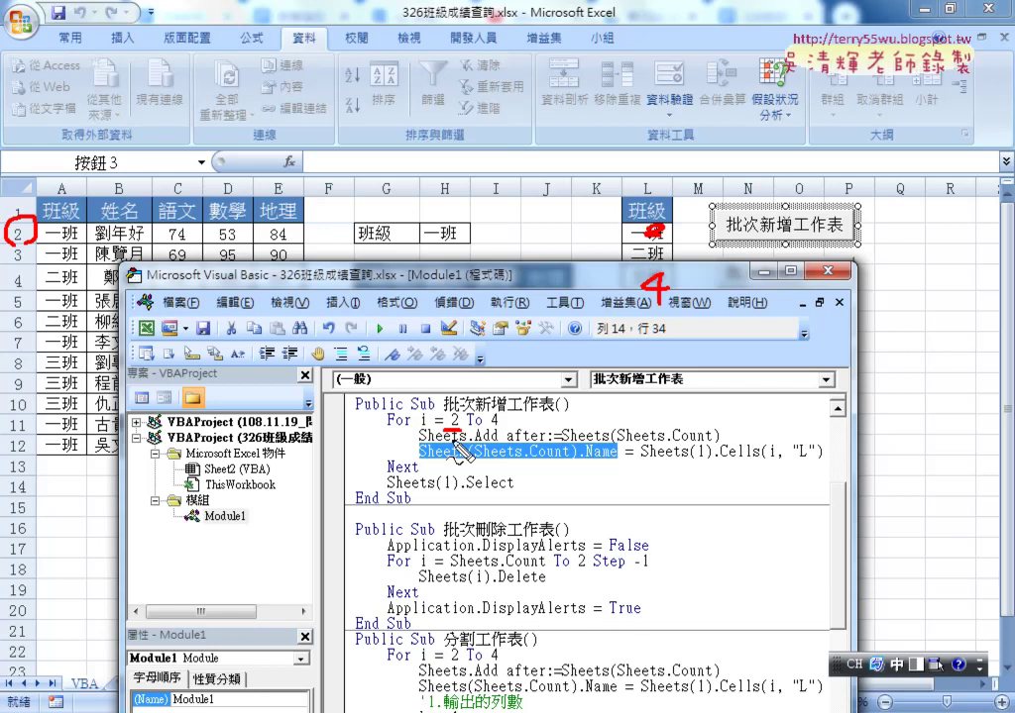
drag(443, 429, 501, 427)
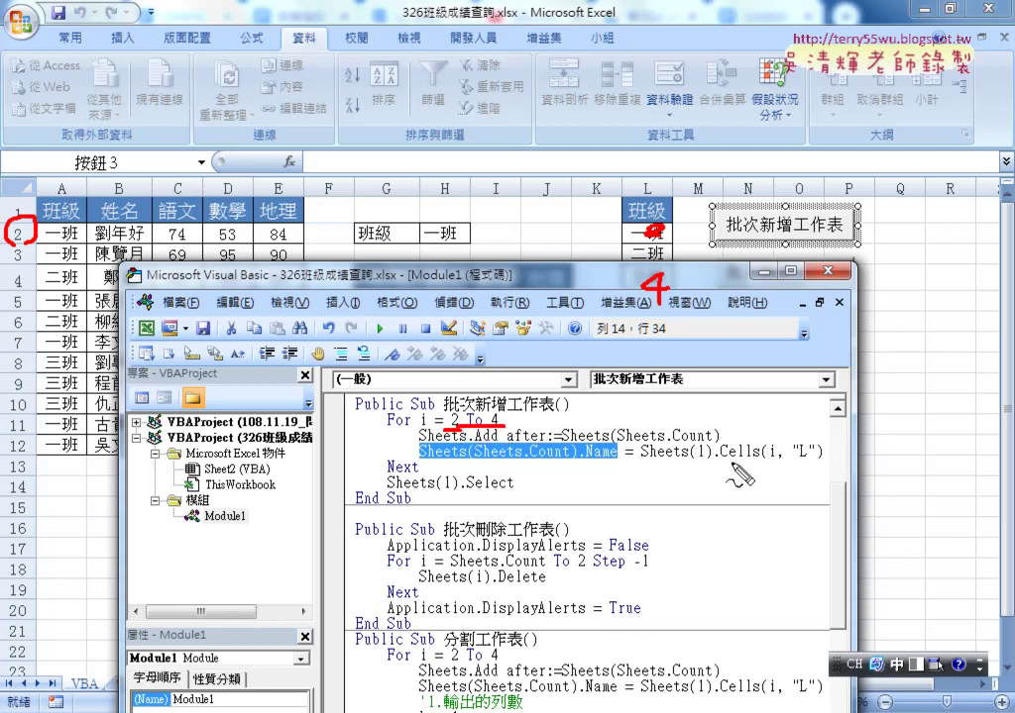
drag(725, 461, 821, 459)
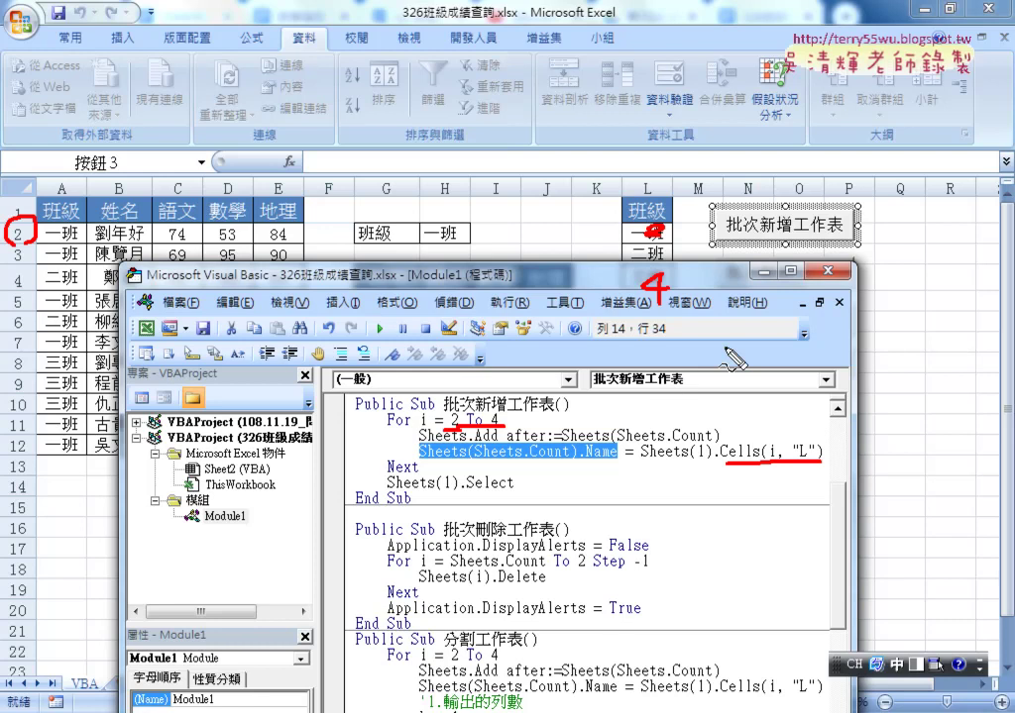
drag(659, 218, 674, 224)
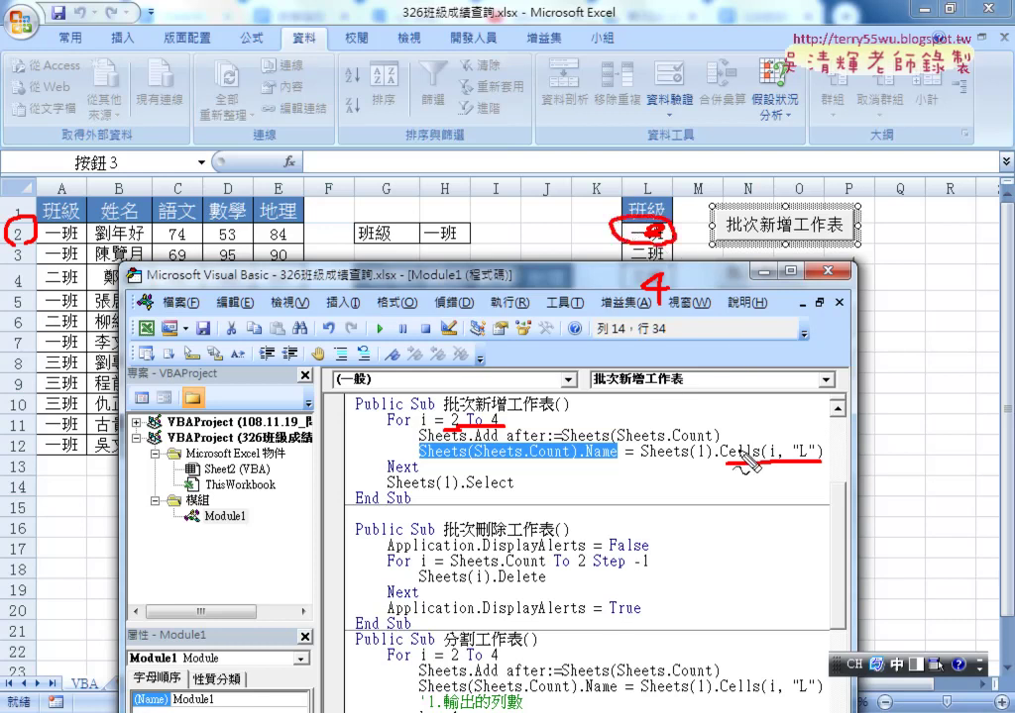
mouse_move(671, 458)
mouse_down()
mouse_move(592, 488)
mouse_move(623, 489)
mouse_up()
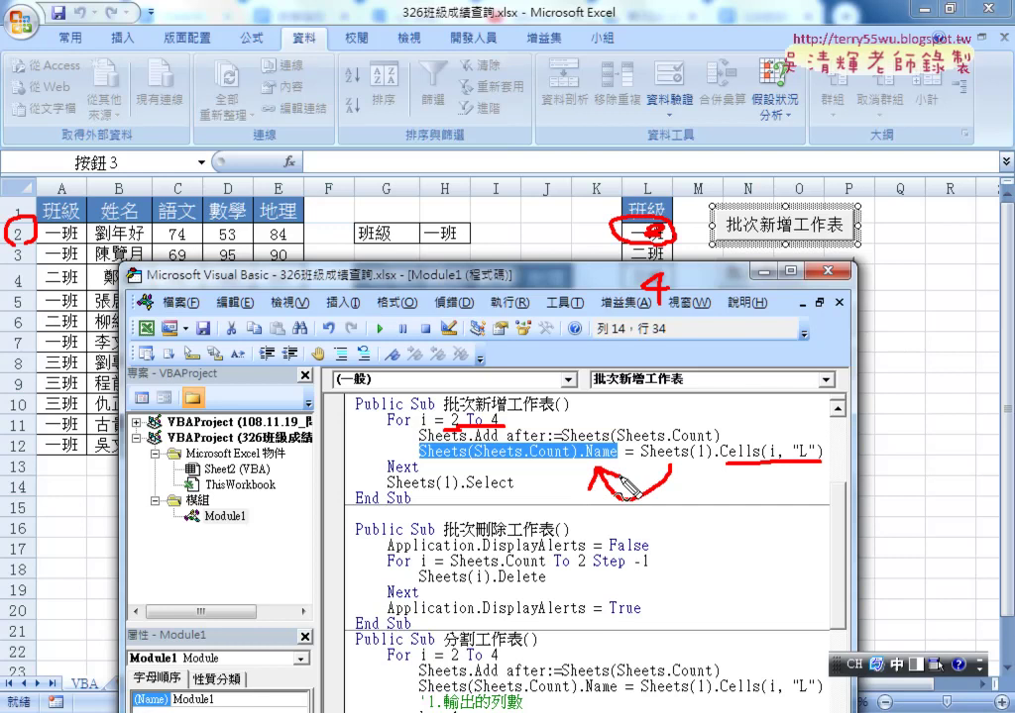
drag(640, 464, 715, 460)
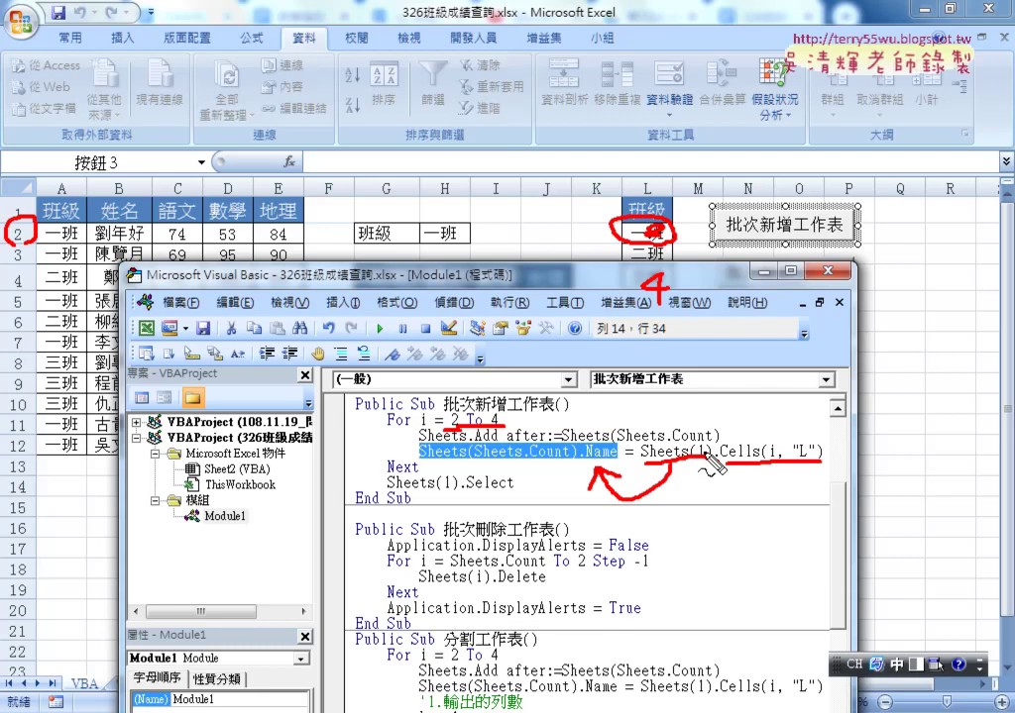
Clear the pen drawings, highlight Sheets(1). on the naming line, and return to Excel
key(Escape)
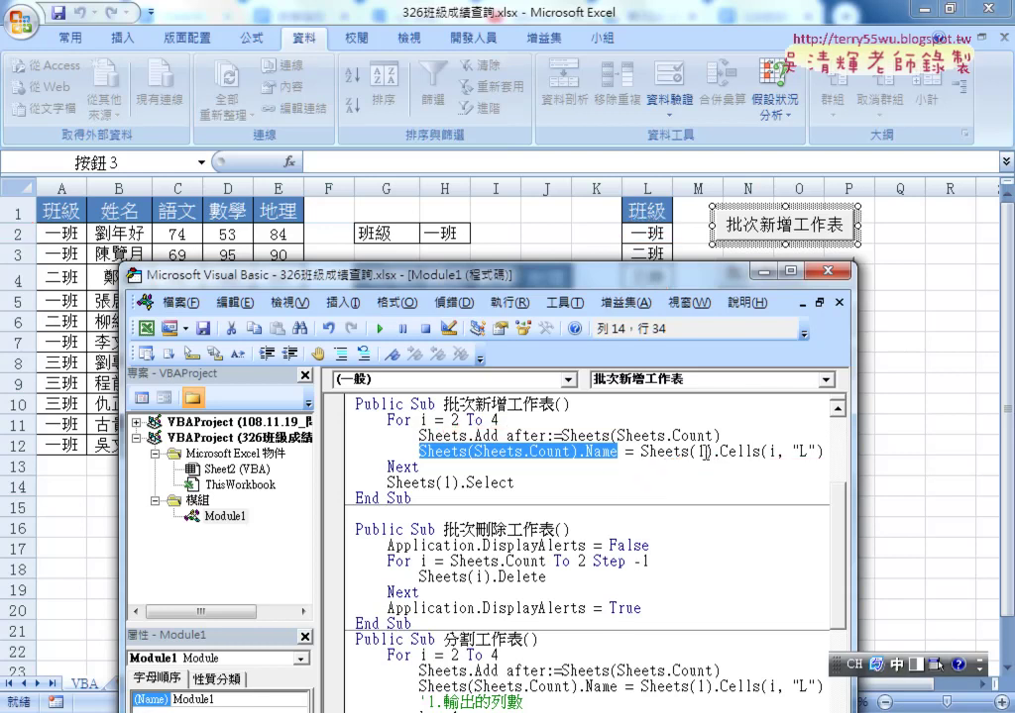
drag(639, 451, 720, 451)
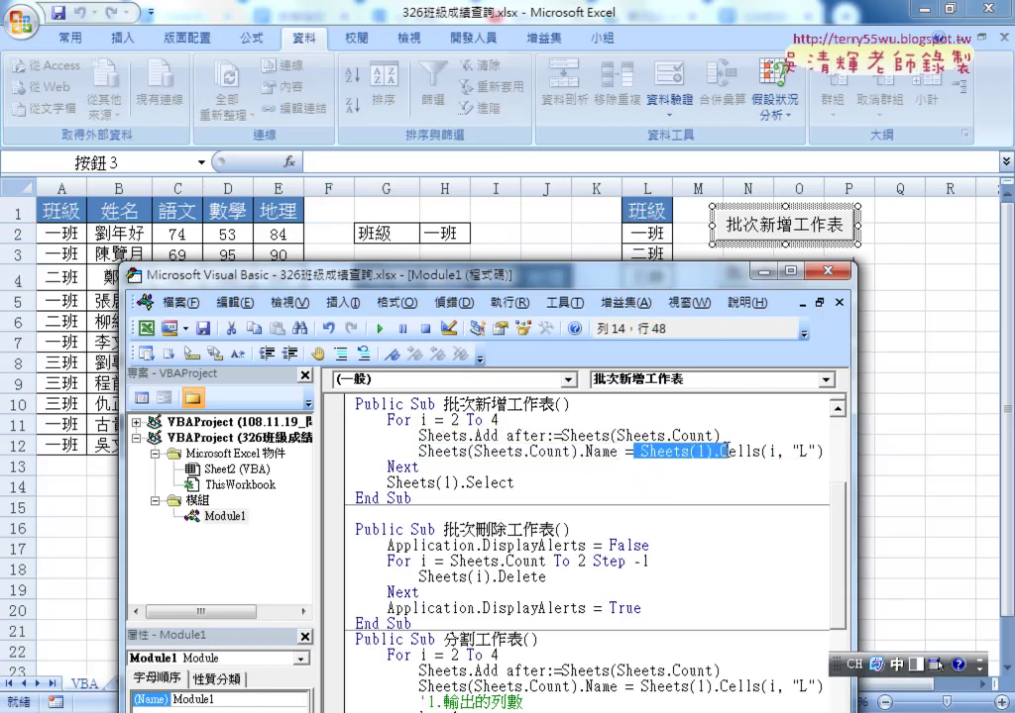
click(117, 543)
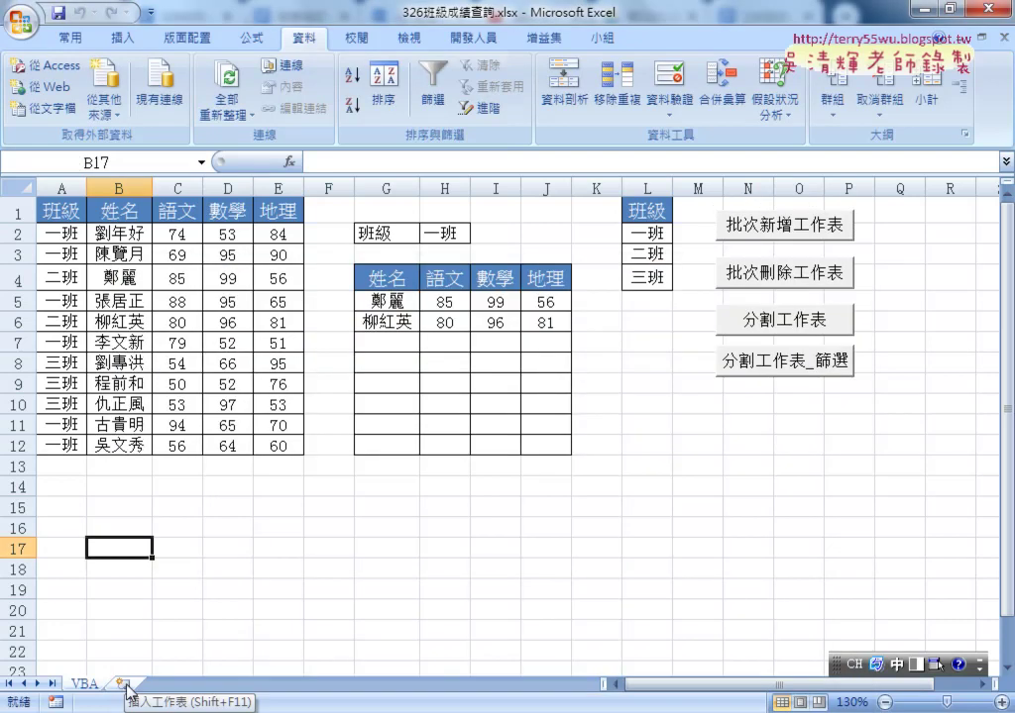
Insert a new blank worksheet Sheet24 and select L1:L5 to show it's empty
click(124, 685)
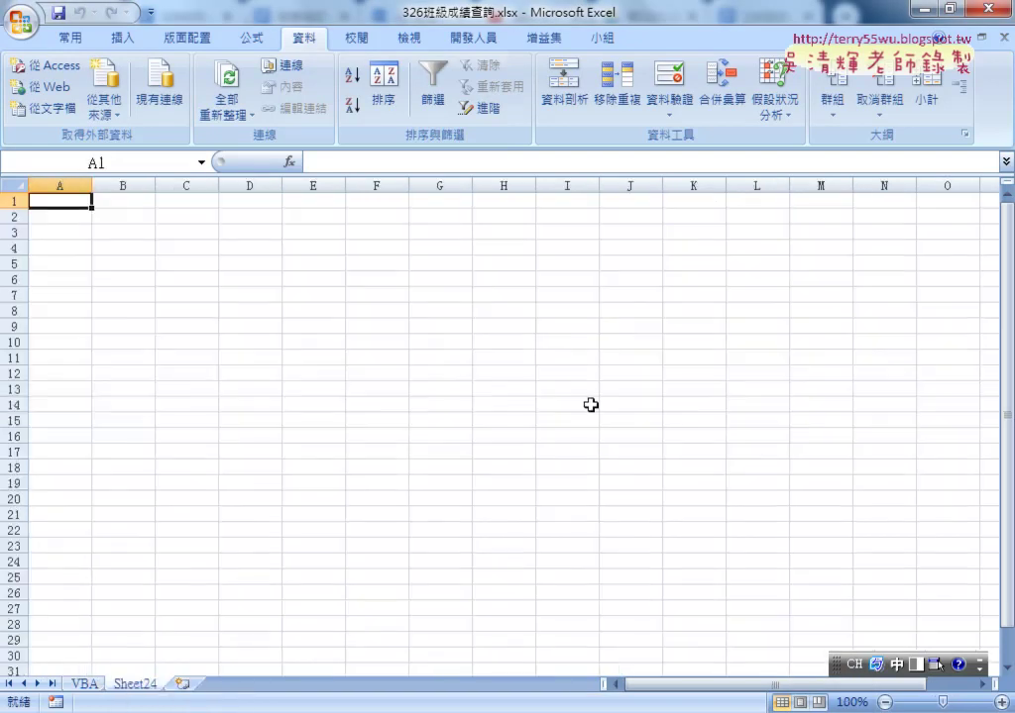
drag(755, 196, 752, 265)
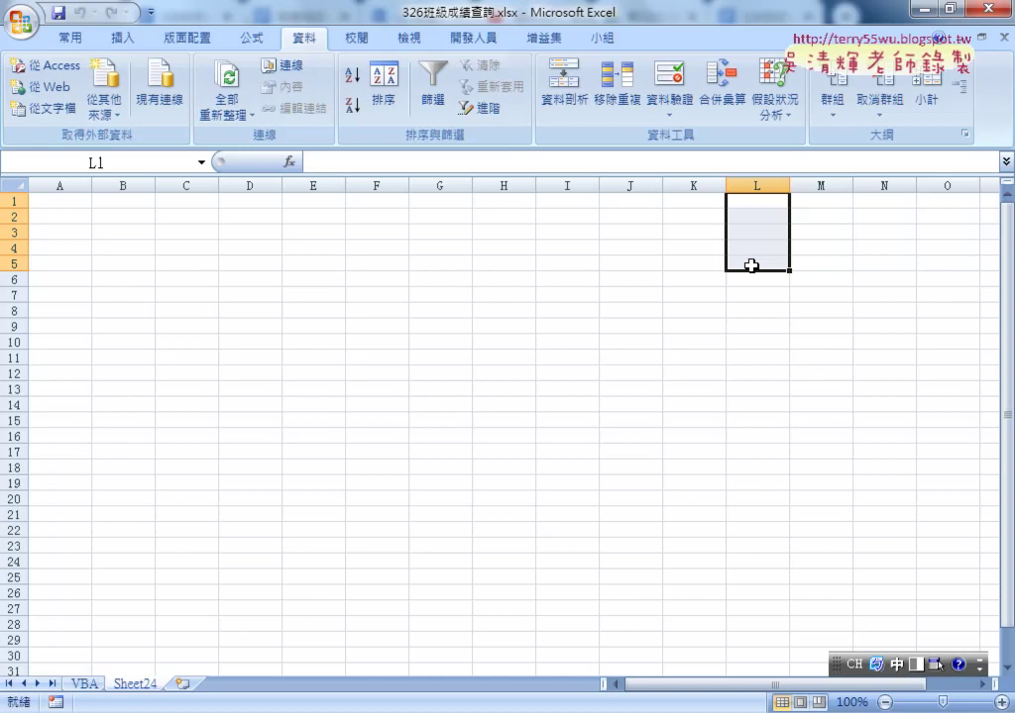
Back in the VBA editor, delete Sheets(1). from the sheet-naming line
click(345, 712)
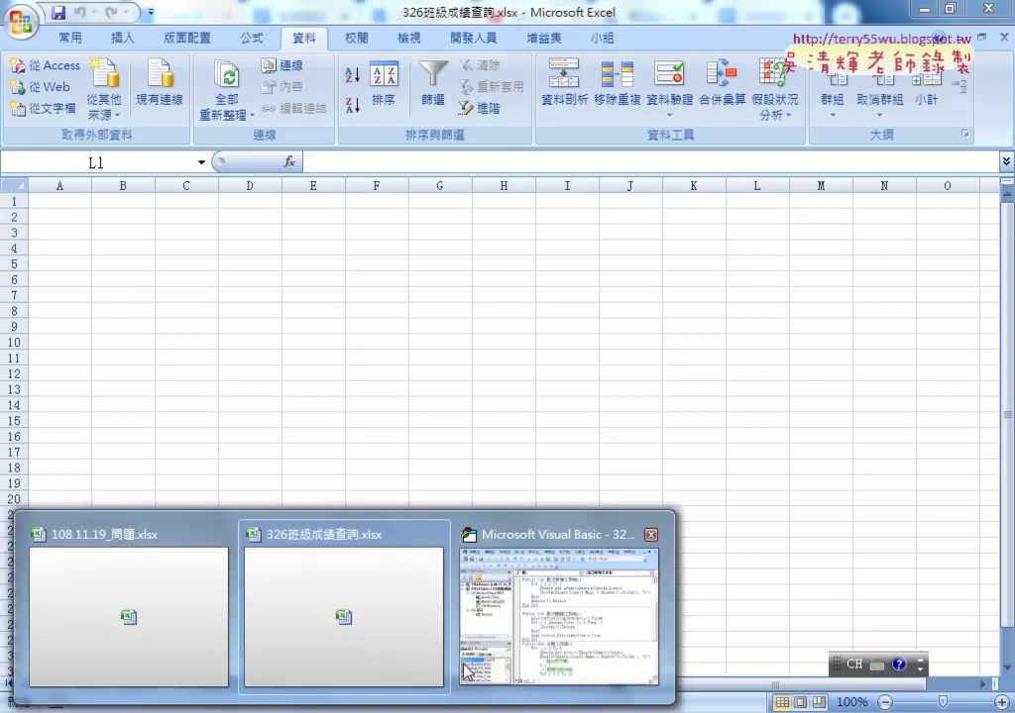
click(466, 671)
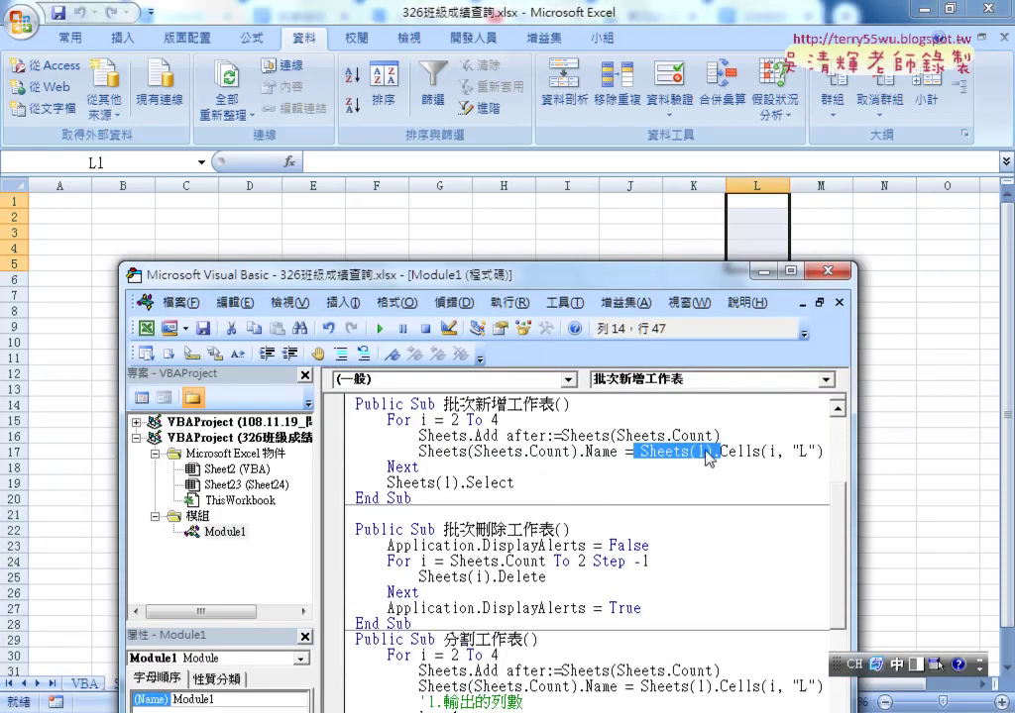
key(Delete)
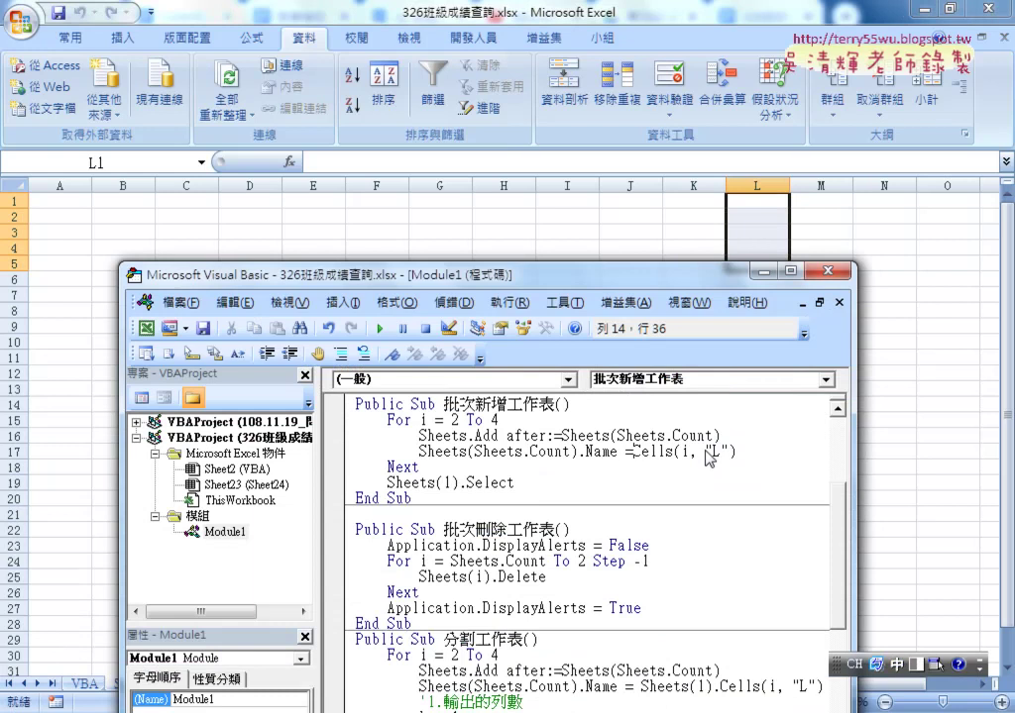
Delete worksheet Sheet24, then run the 批次新增工作表 macro, which raises error 1004
click(77, 595)
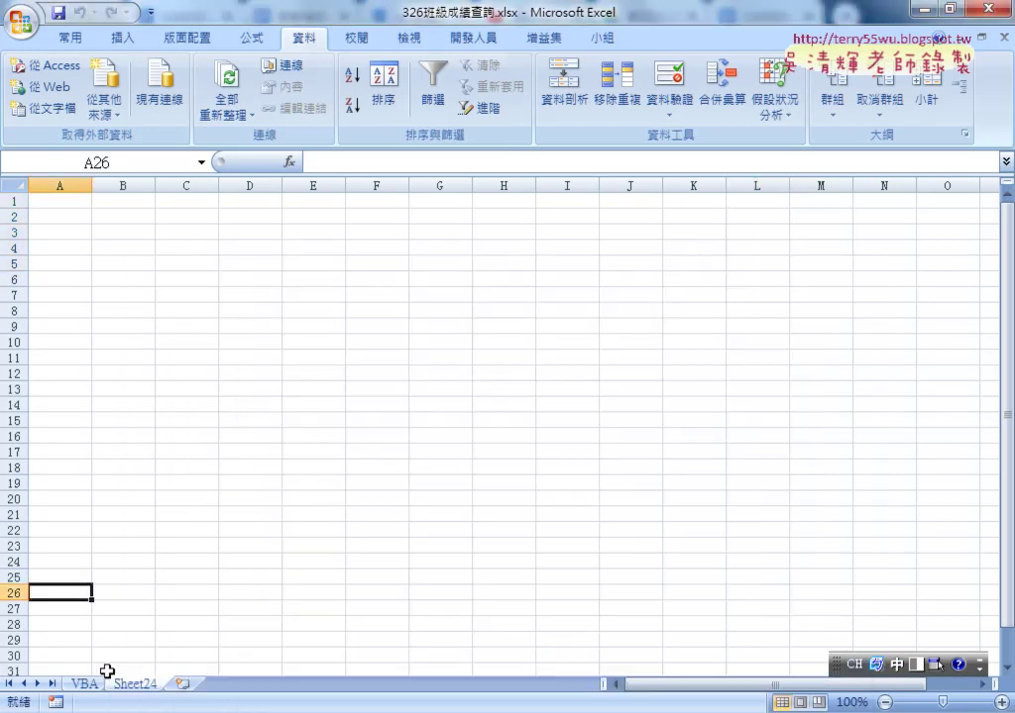
right_click(129, 684)
click(260, 482)
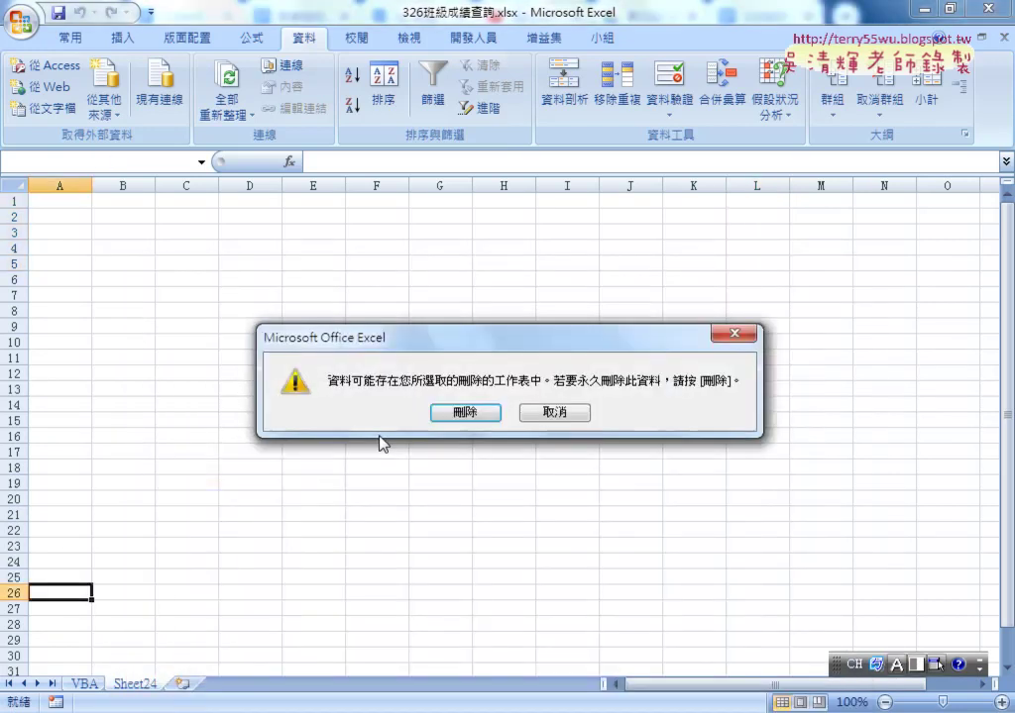
click(451, 412)
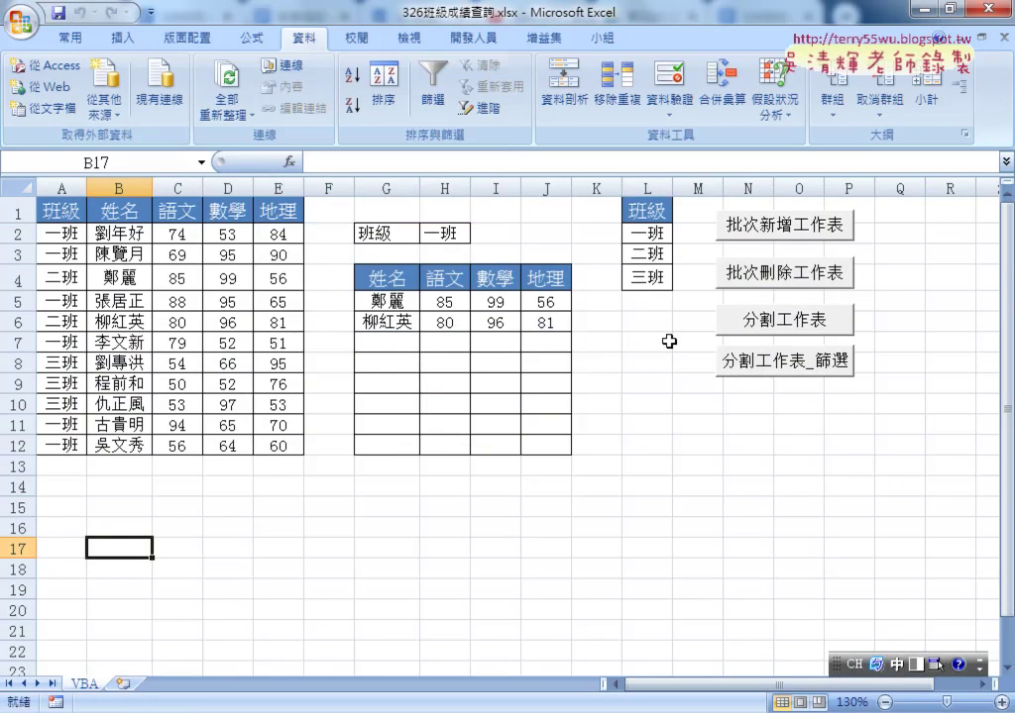
click(725, 227)
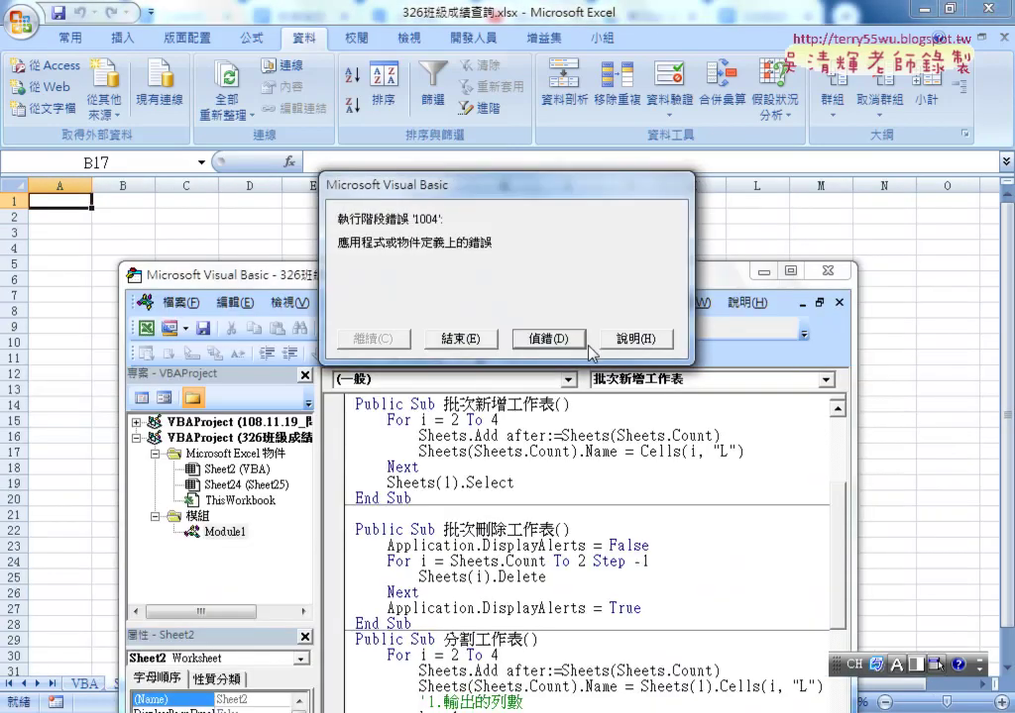
Debug the runtime error and place the cursor just before Cells on the halted naming line
click(547, 338)
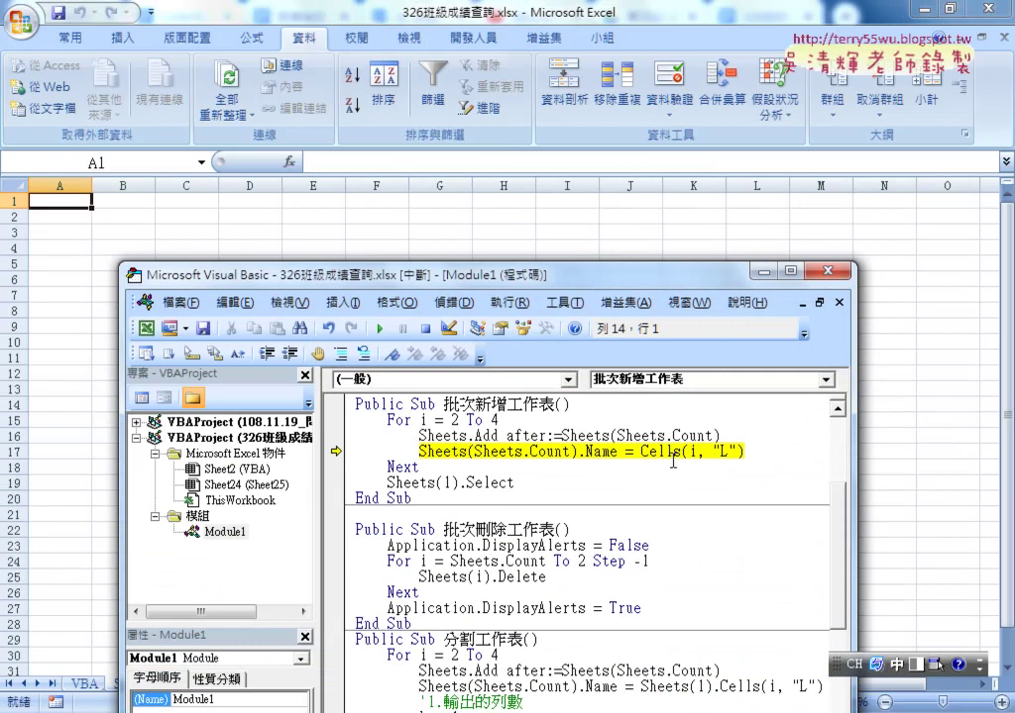
click(661, 452)
click(642, 452)
Insert Sheets(1). before Cells so the line reads Sheets(Sheets.Count).Name = Sheets(1).Cells(i, "L")
text(n)
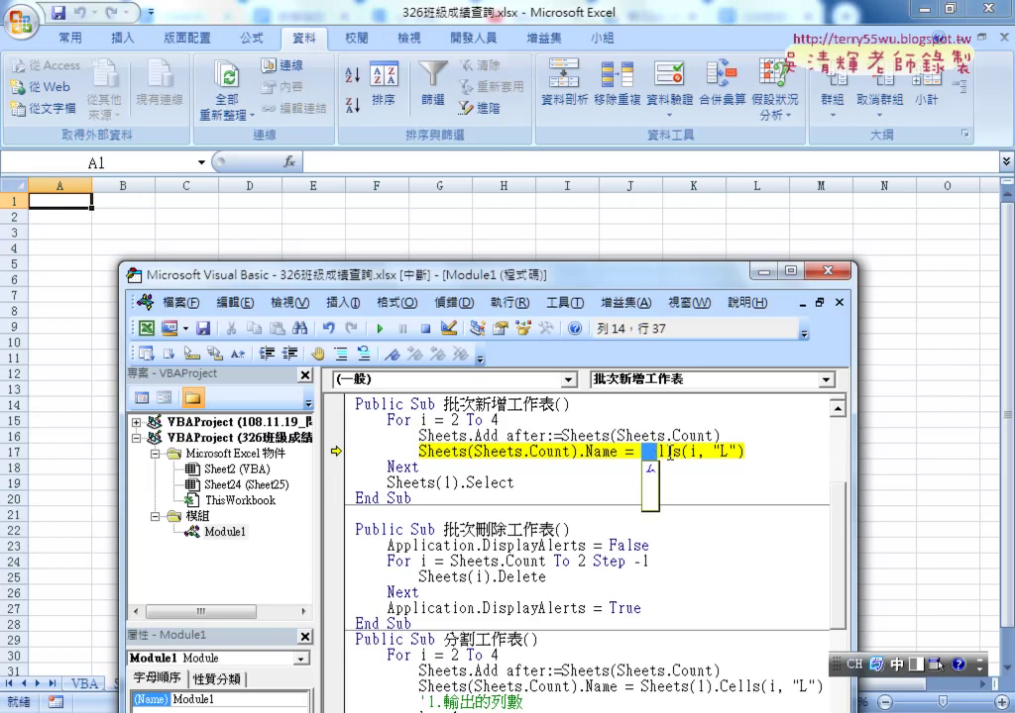
key(BackSpace)
key(shift)
text(sh)
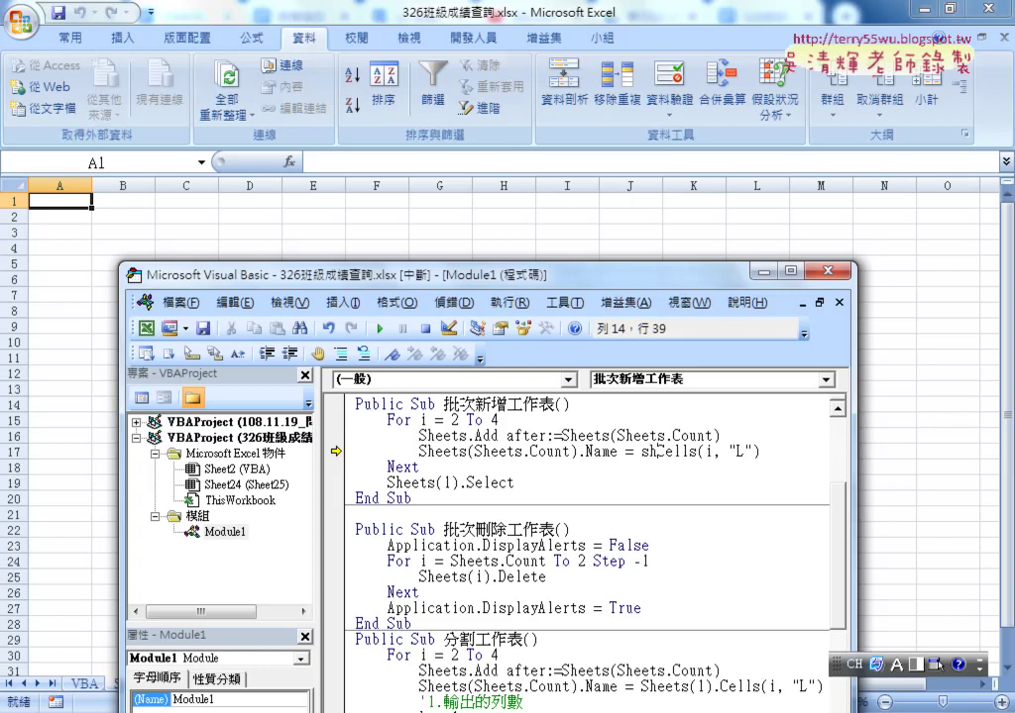
text(eets)
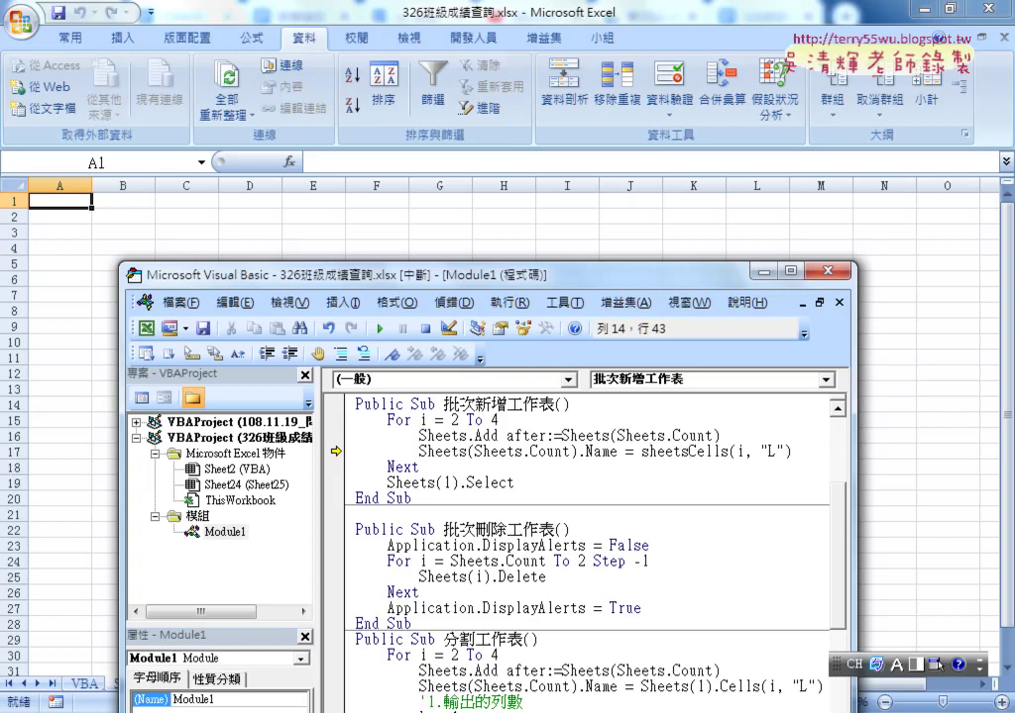
text(()
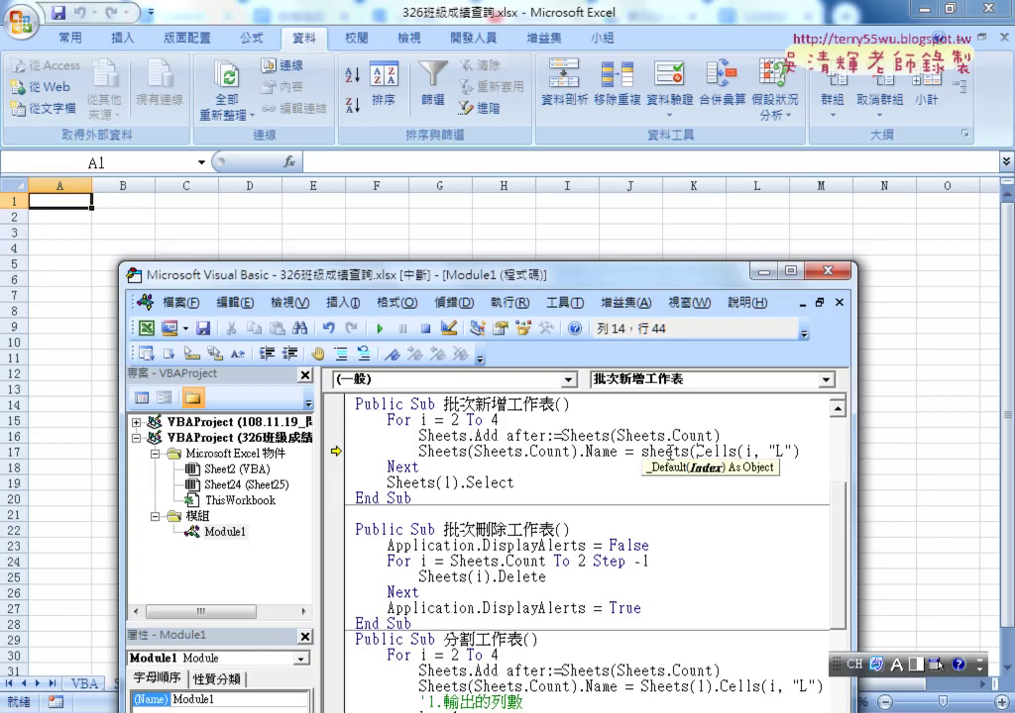
text(1)
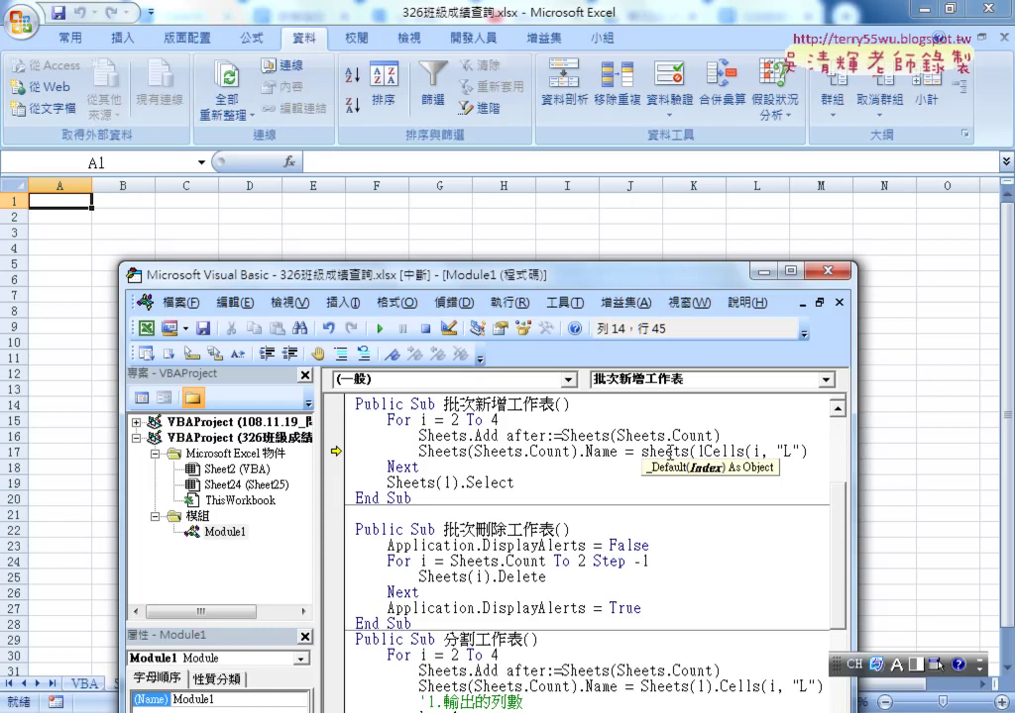
key(BackSpace)
text(")
text(V)
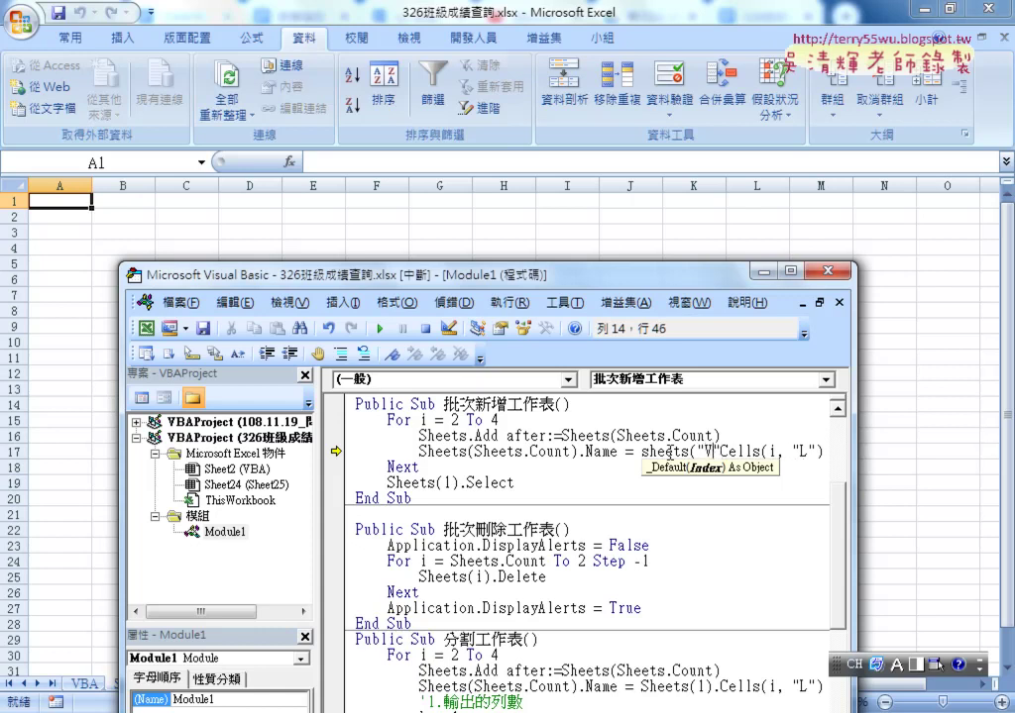
text(B)
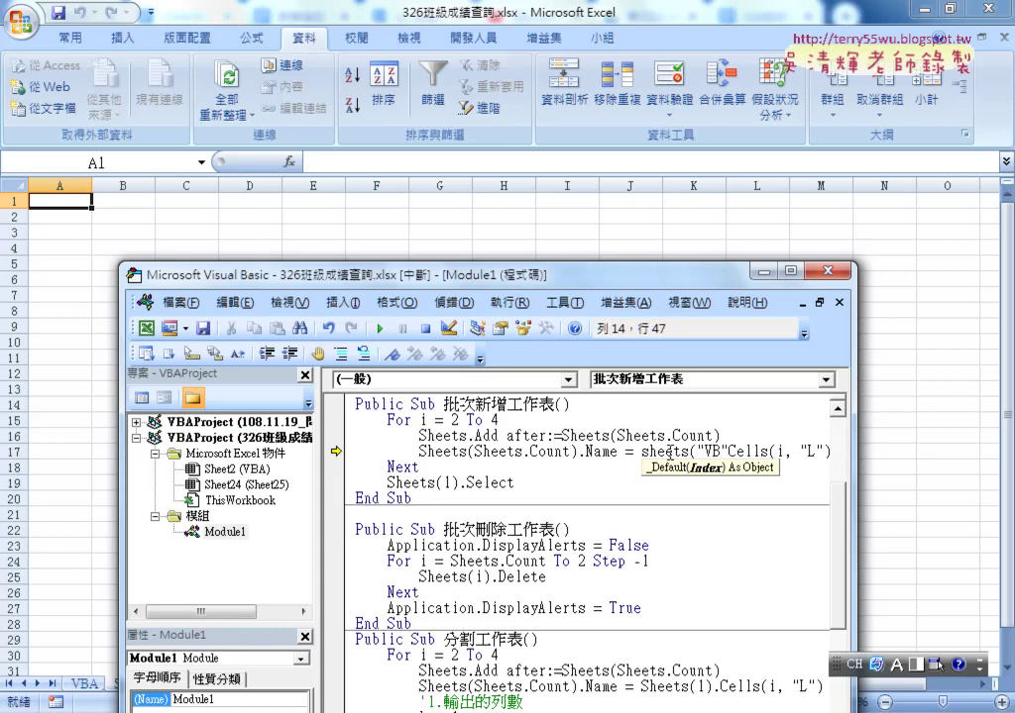
text(A")
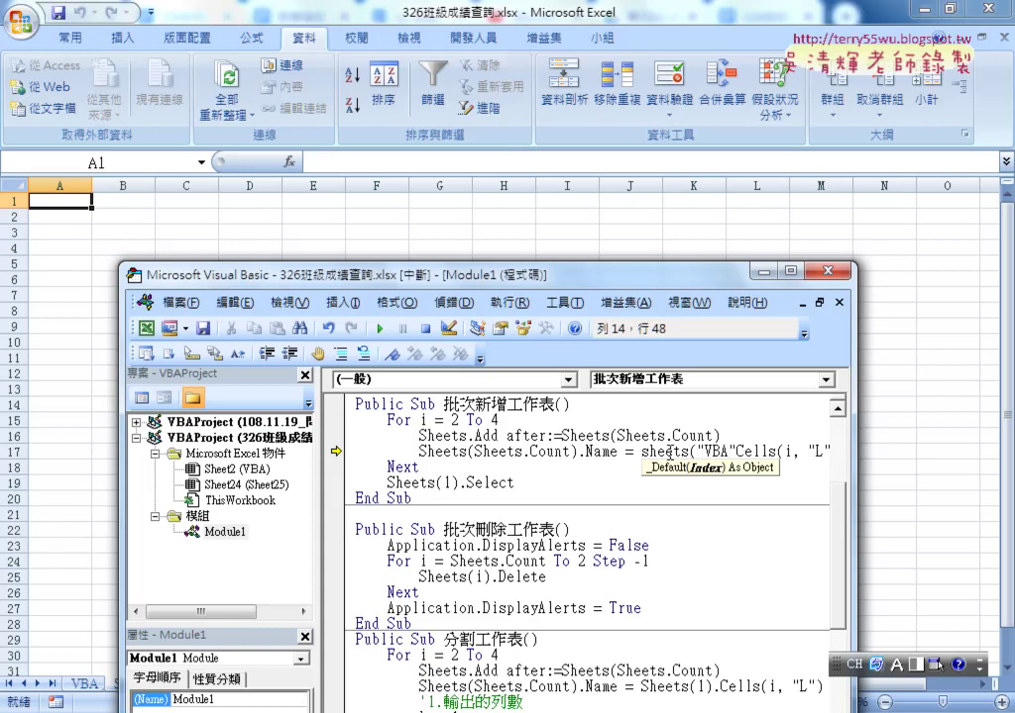
text())
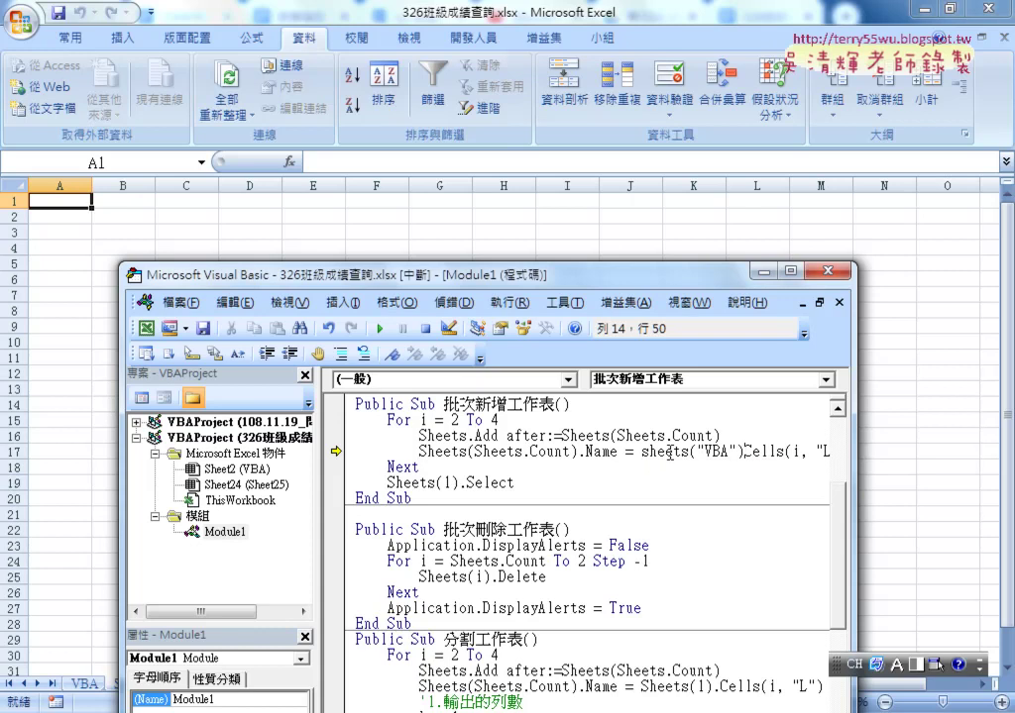
text(.)
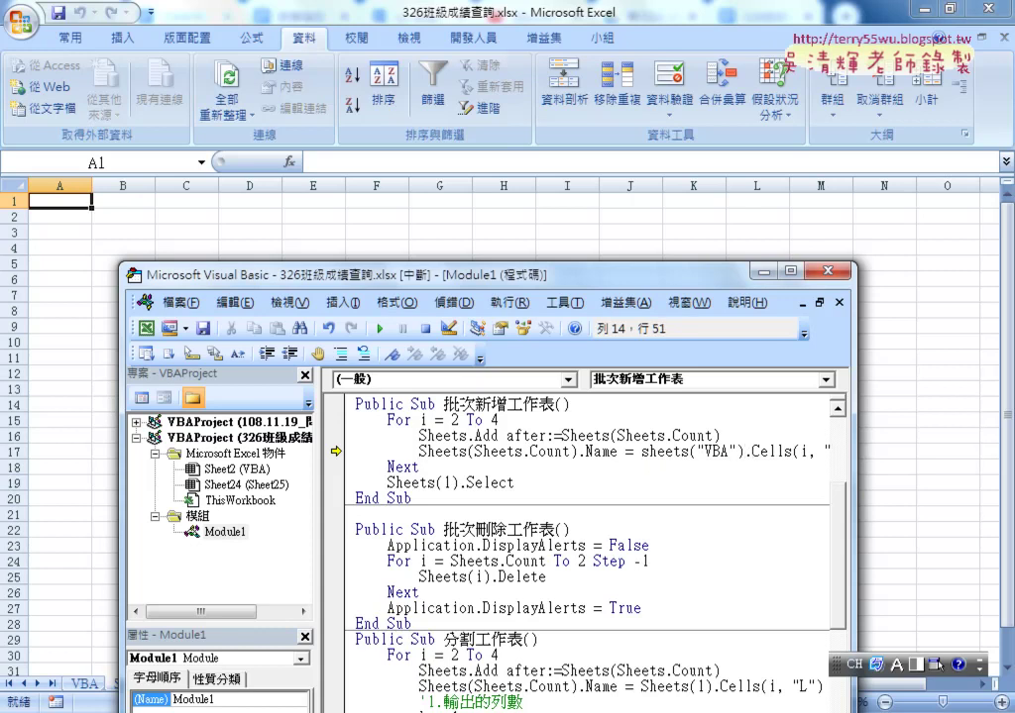
click(736, 451)
key(shift+Left)
key(shift+Left)
key(shift+Left)
key(shift+Left)
key(shift+Left)
text(1)
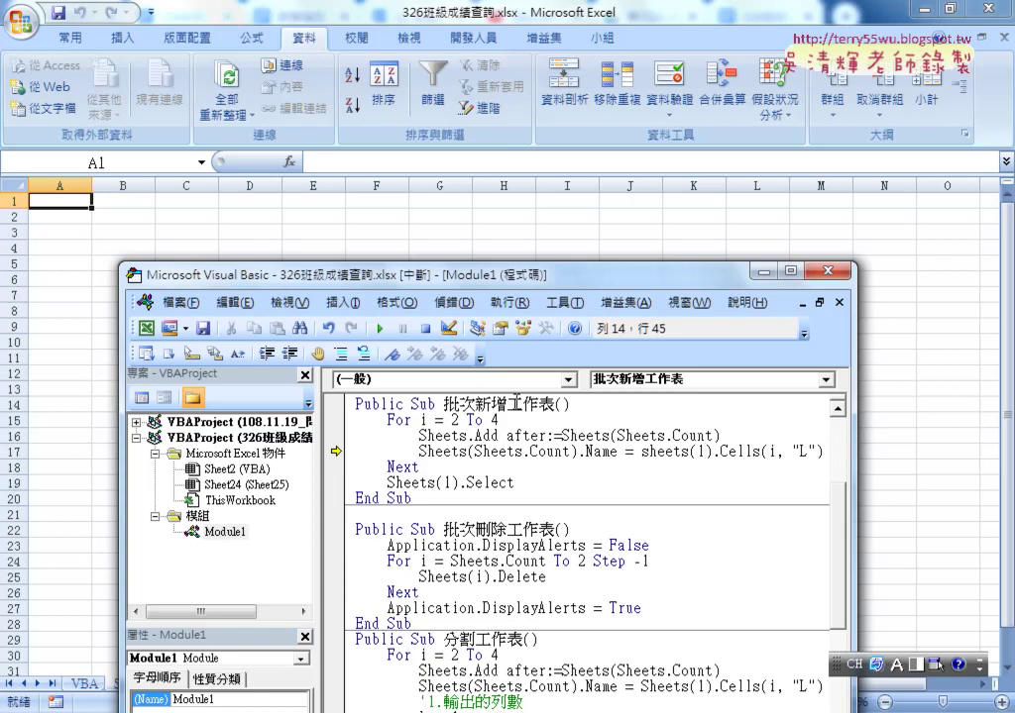
click(514, 436)
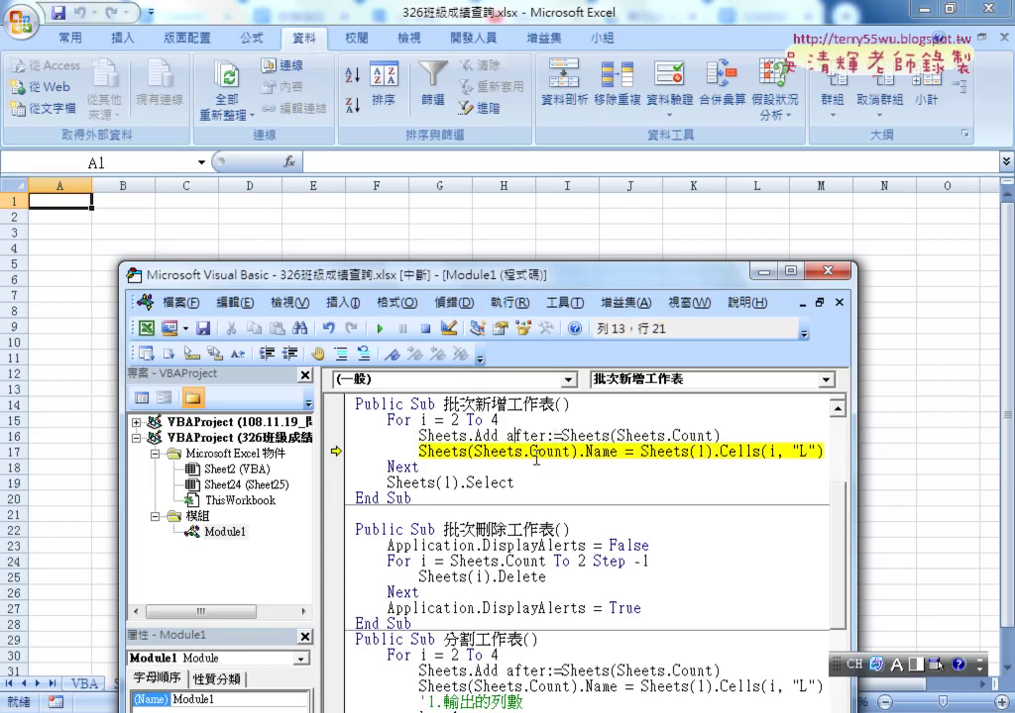
Move the Visual Basic editor window up so the sheet tabs, including Sheet25, are visible
click(507, 452)
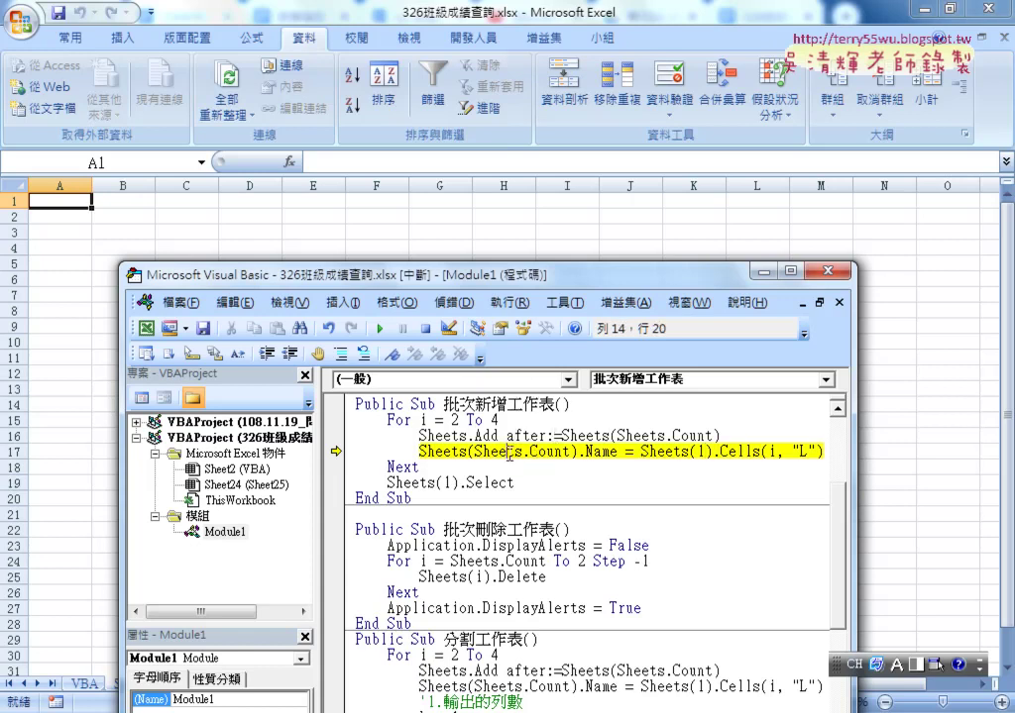
click(662, 452)
drag(530, 282, 528, 315)
drag(593, 100, 592, 98)
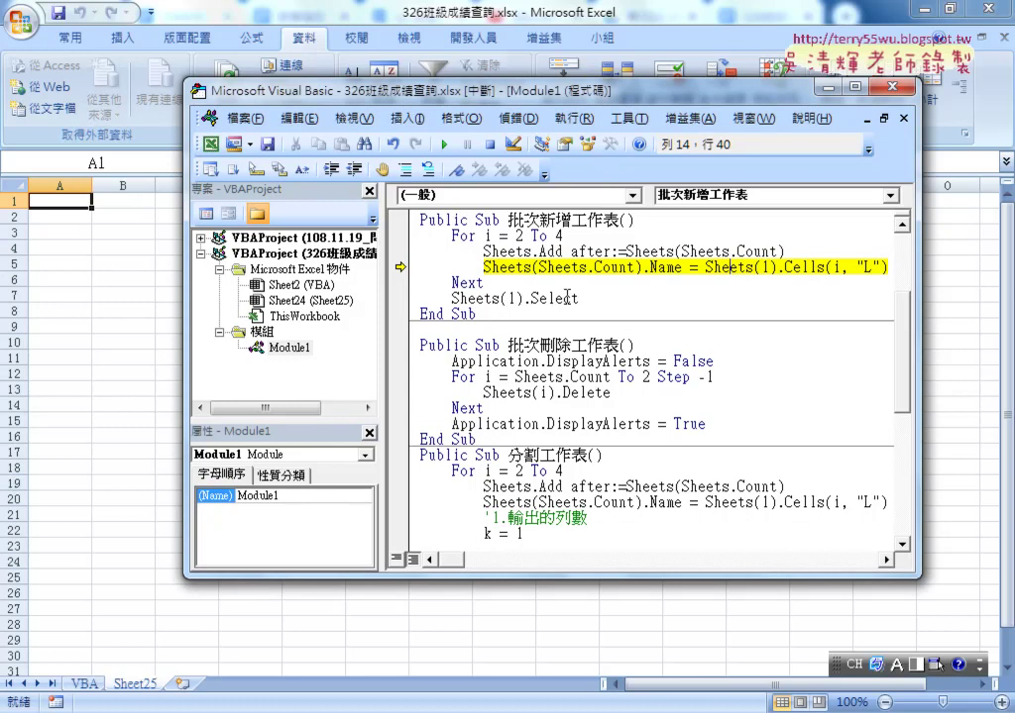
Step through the loop with F8, adding and naming sheets 一班, 二班 and 三班
key(F8)
key(F8)
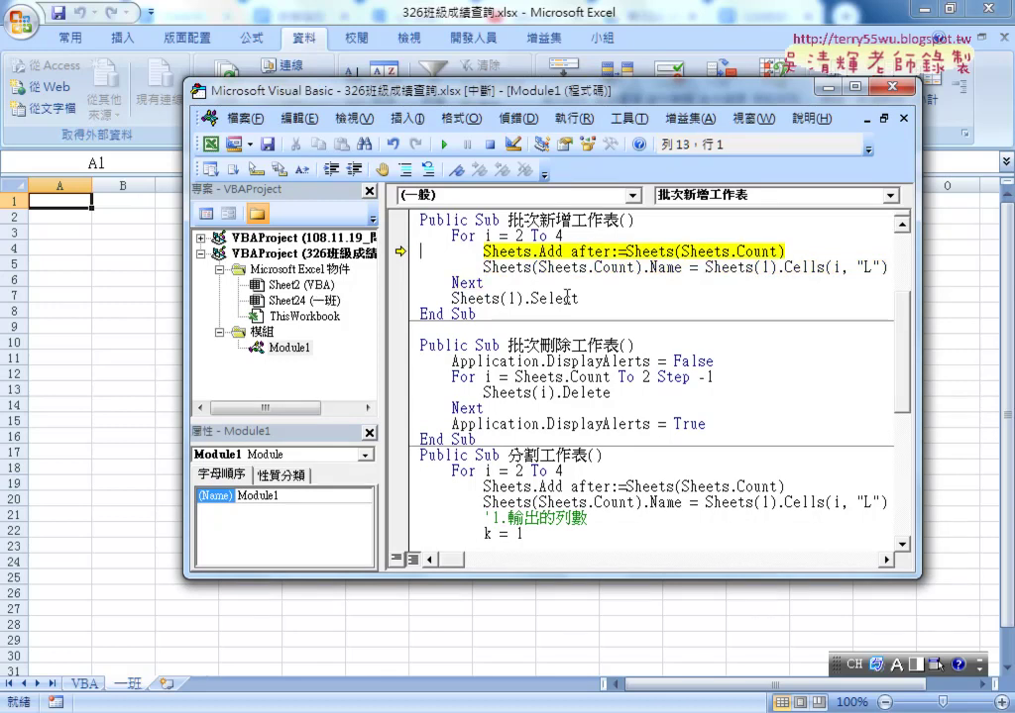
key(F8)
key(F8)
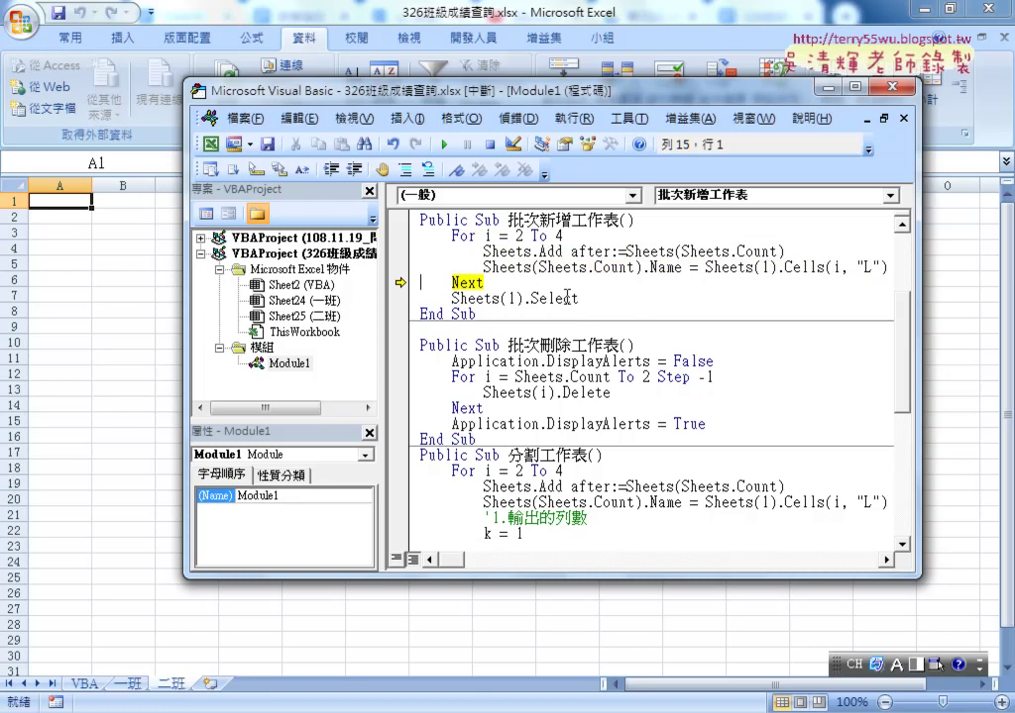
key(F8)
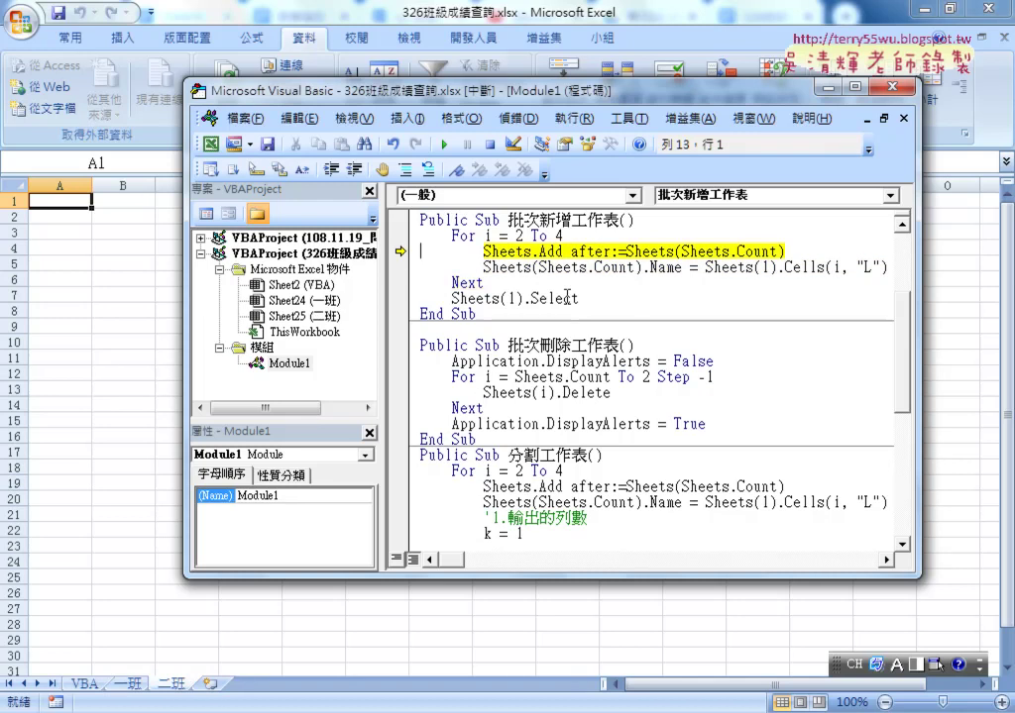
key(F8)
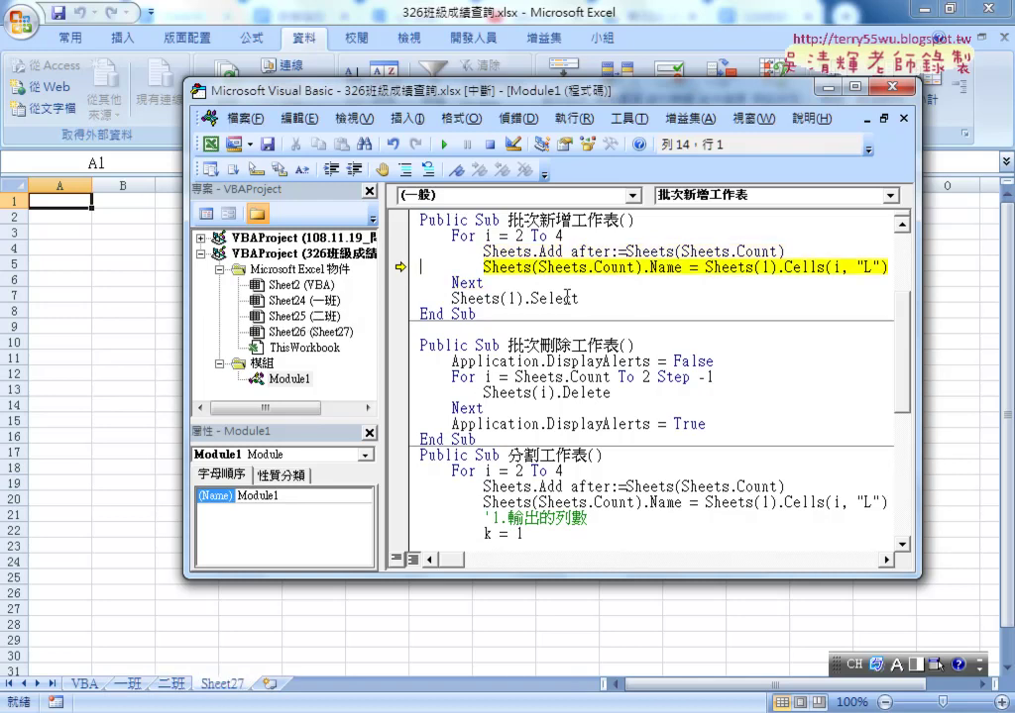
key(F8)
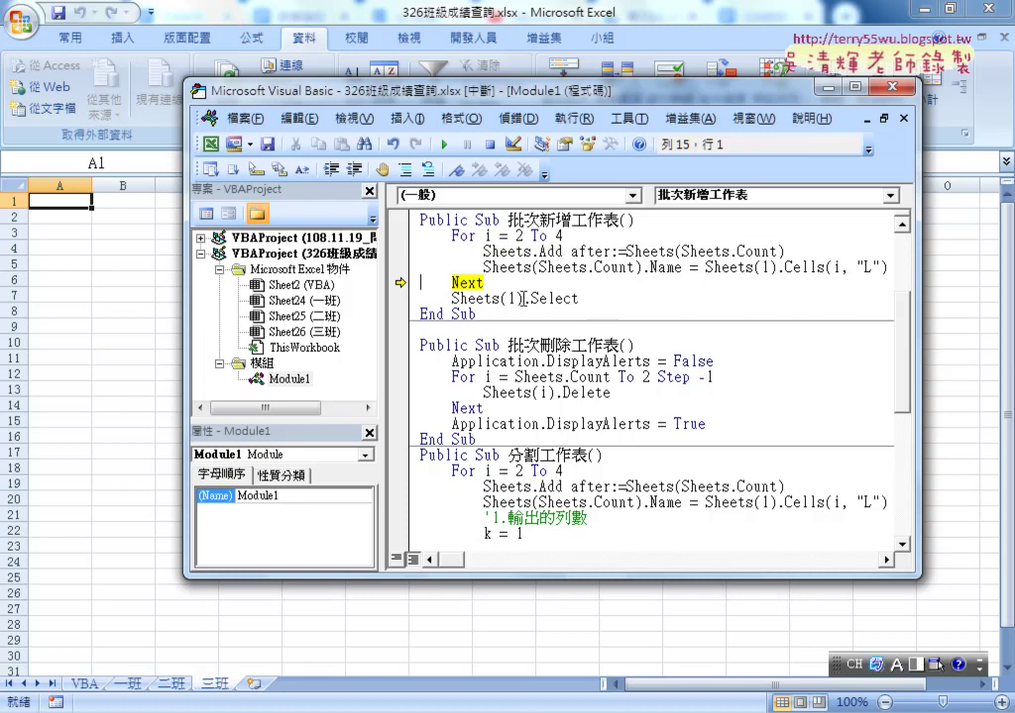
Highlight the .Select call, step through Sheets(1).Select to End Sub, and return to Excel
drag(524, 298, 581, 298)
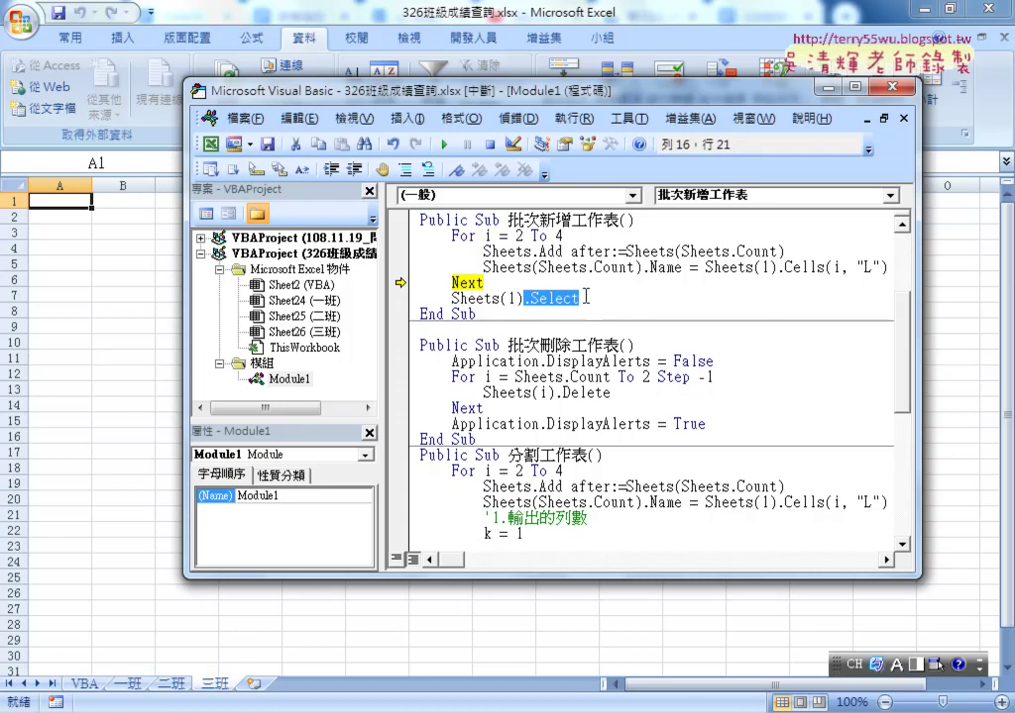
key(F8)
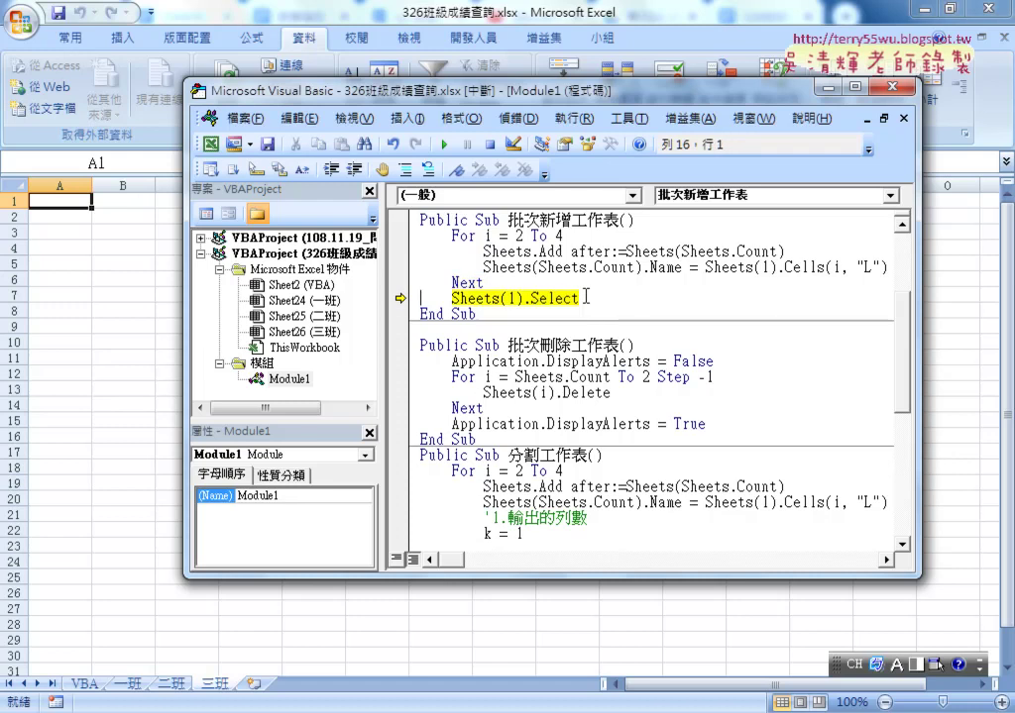
key(F8)
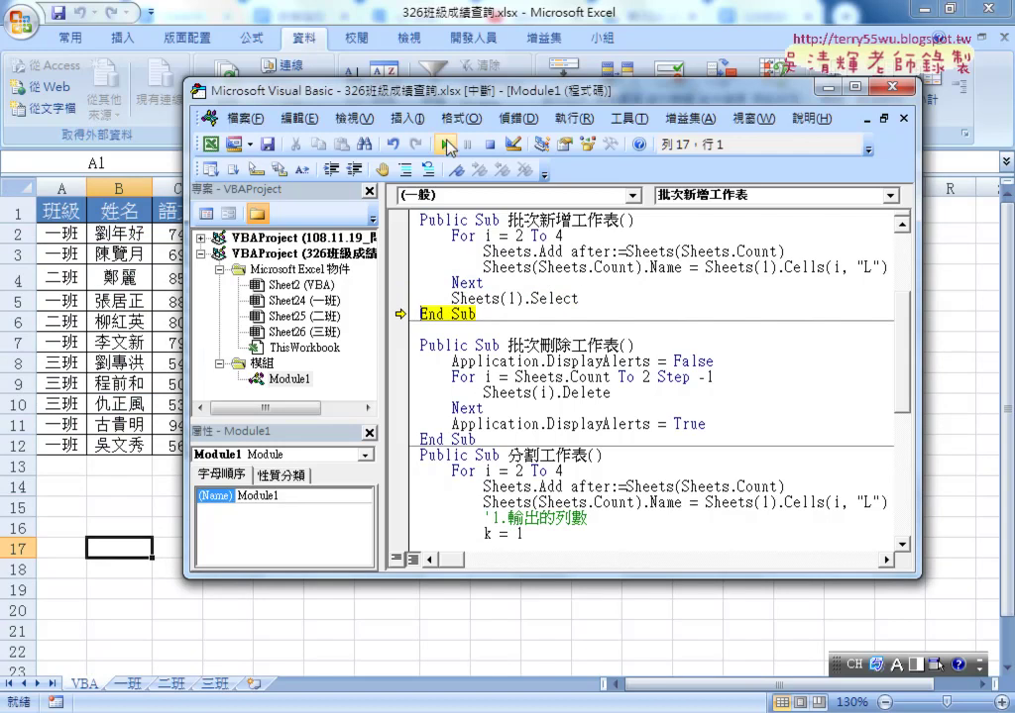
key(F8)
click(118, 483)
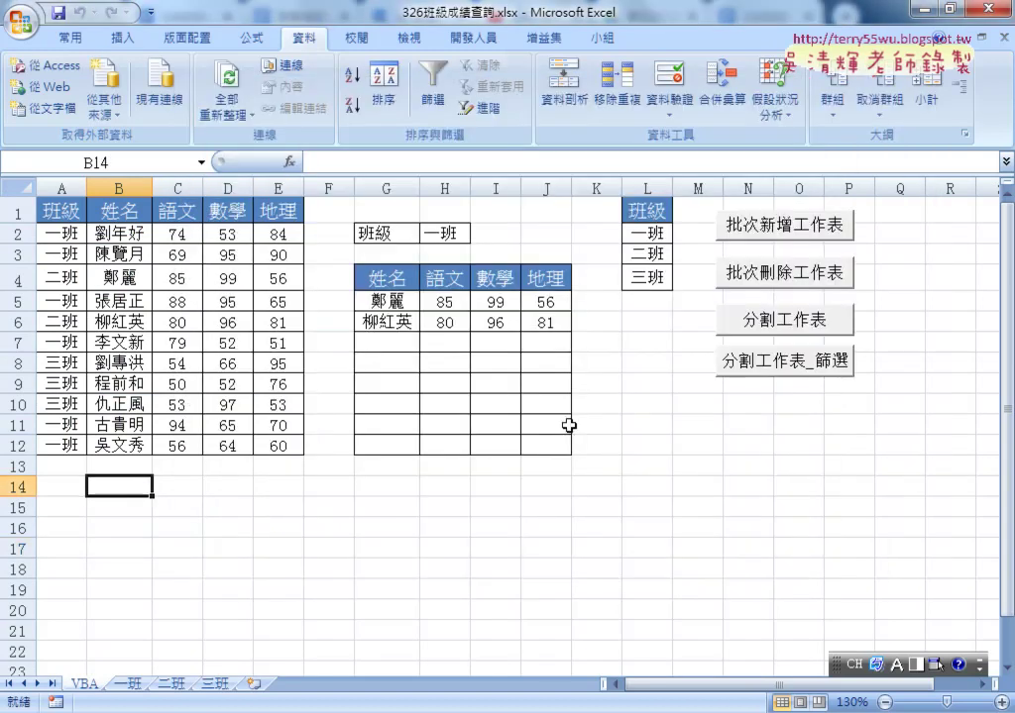